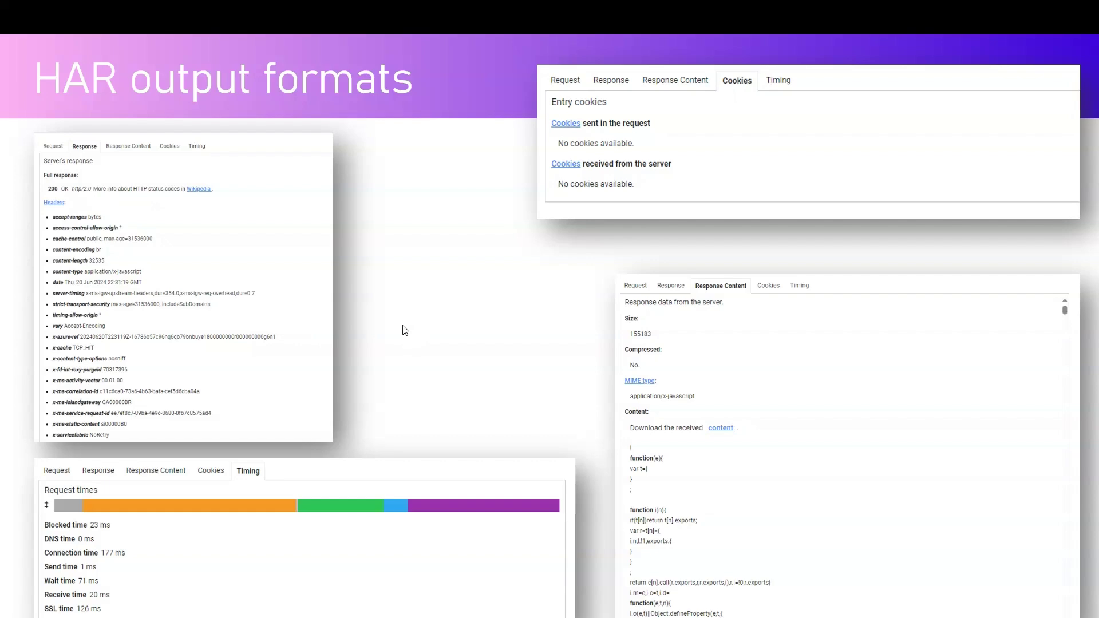
# - Leave the slide show for Power Apps in Microsoft Edge, hide the favorites bar, and play the Global Warming app
pyautogui.press('Escape')
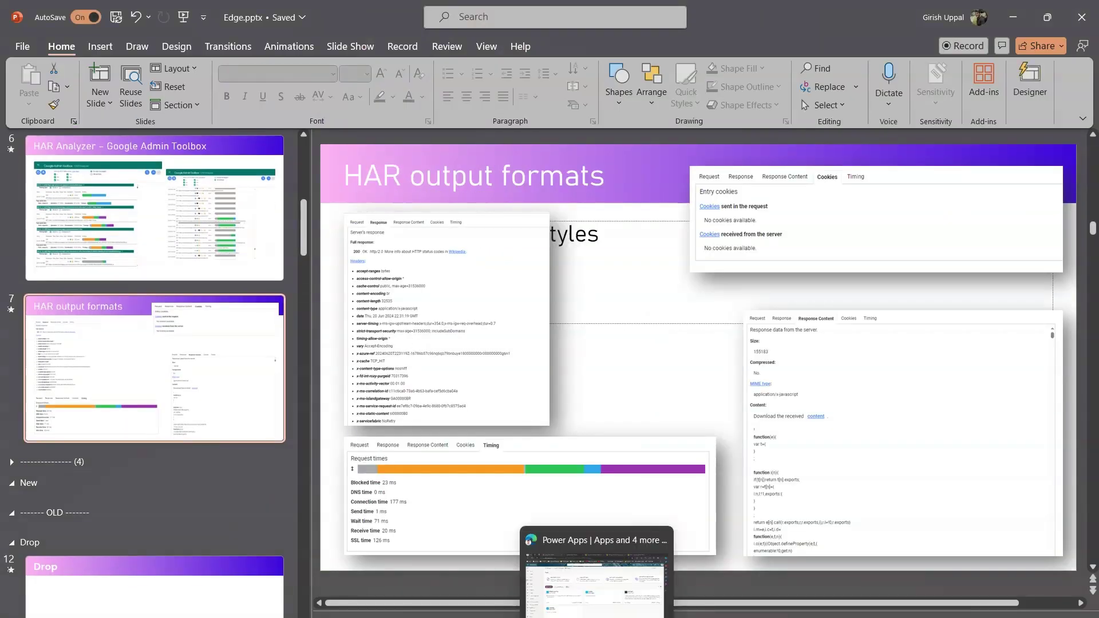
pyautogui.click(595, 578)
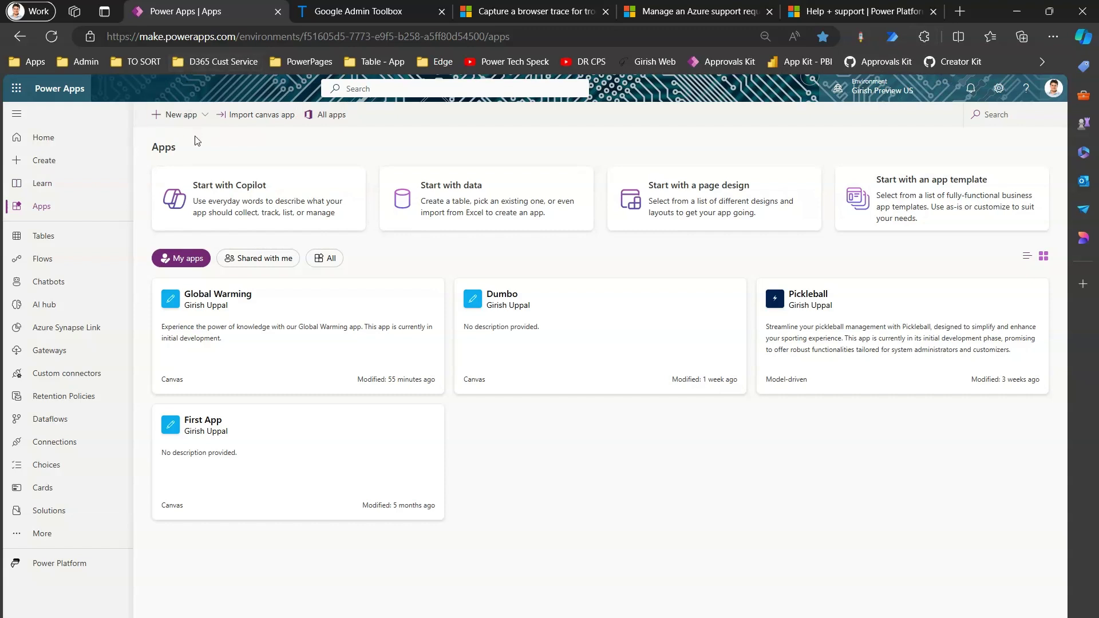
pyautogui.hotkey('ctrl', 'shift', 'b')
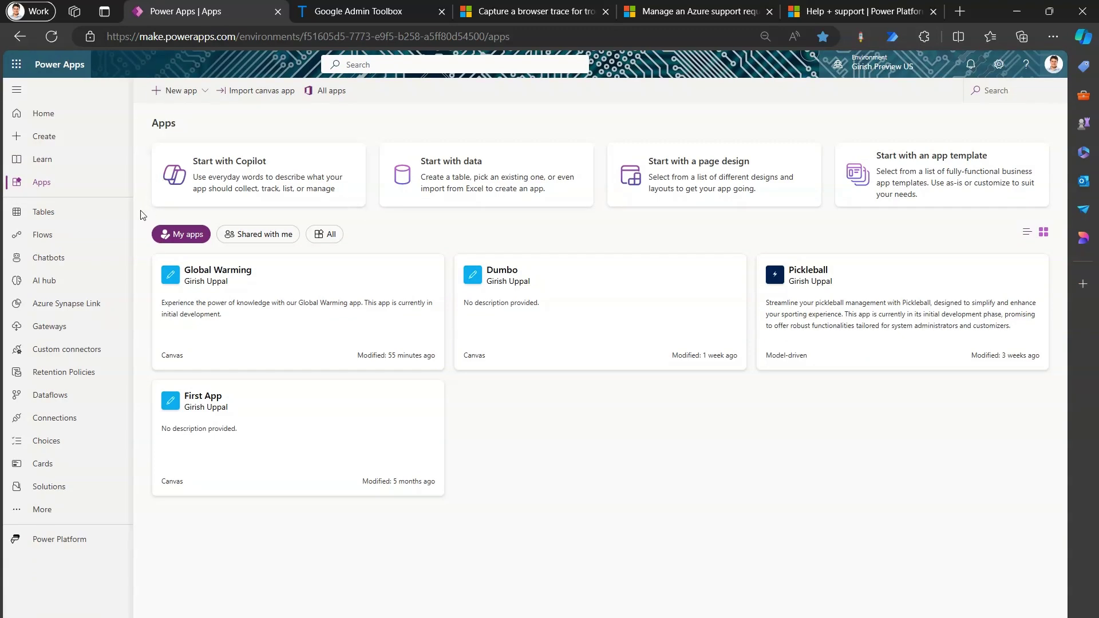
pyautogui.moveTo(342, 291)
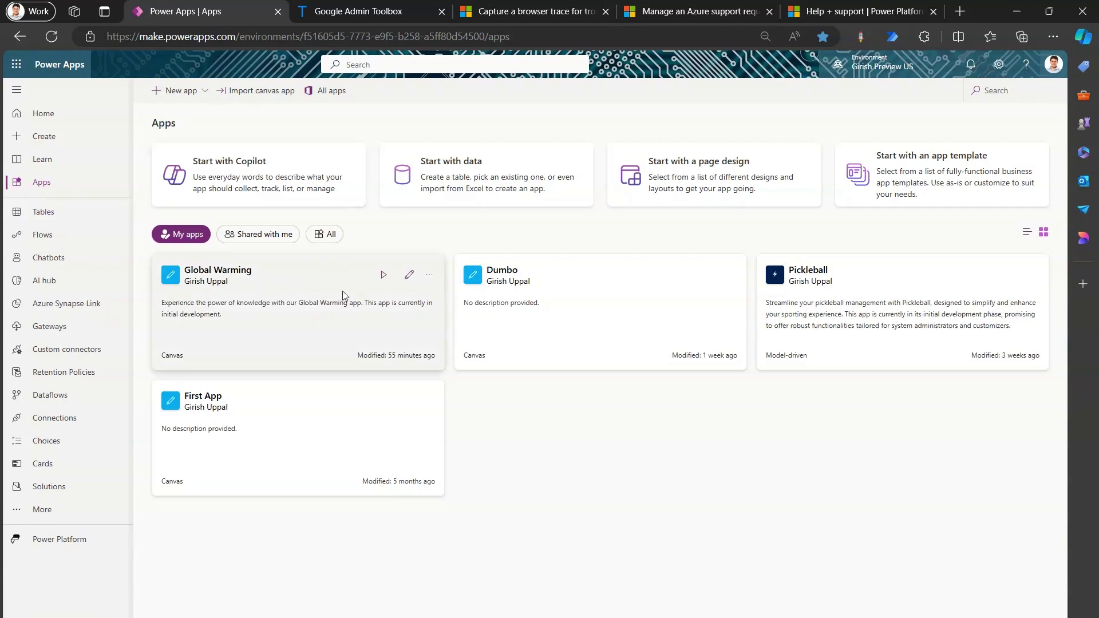
pyautogui.click(383, 276)
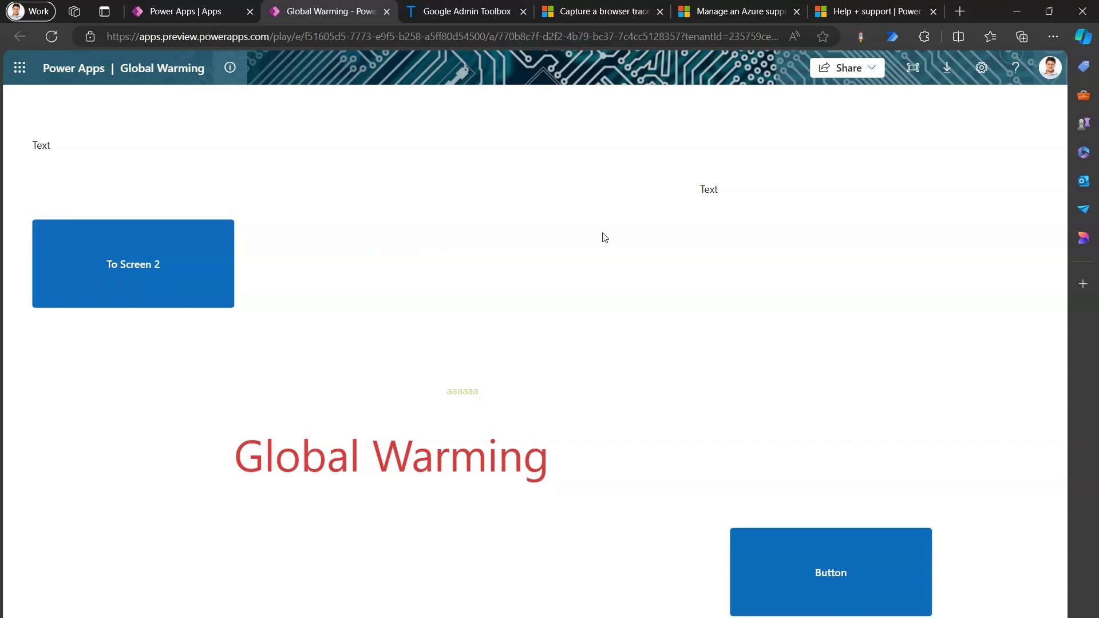
# - Open the browser's developer tools beside the running Global Warming app
pyautogui.click(1053, 37)
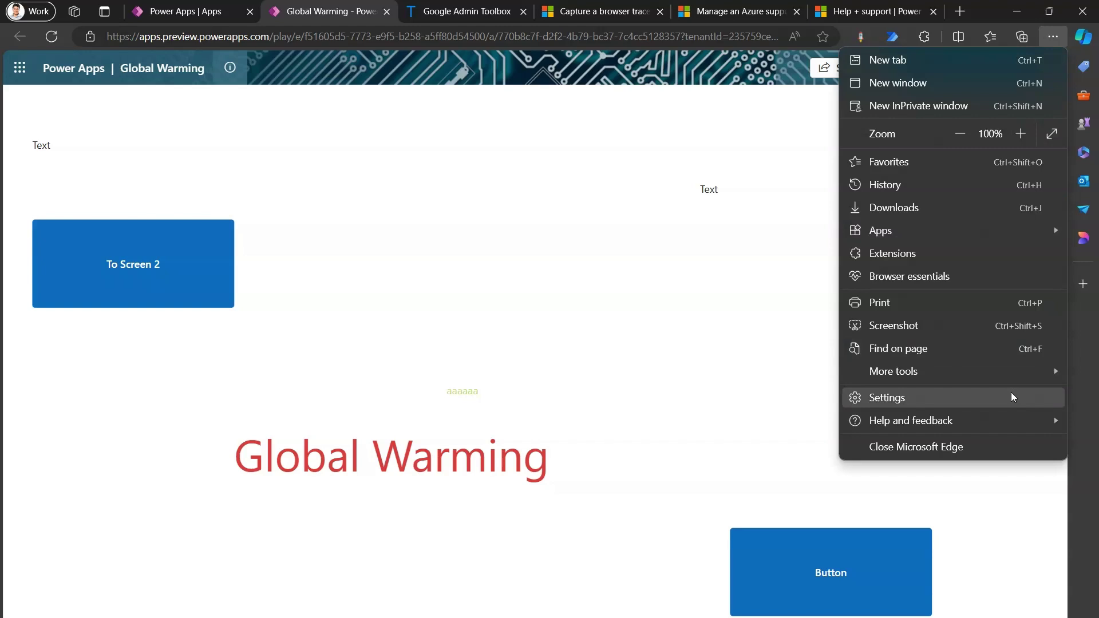
pyautogui.moveTo(1001, 368)
pyautogui.click(750, 559)
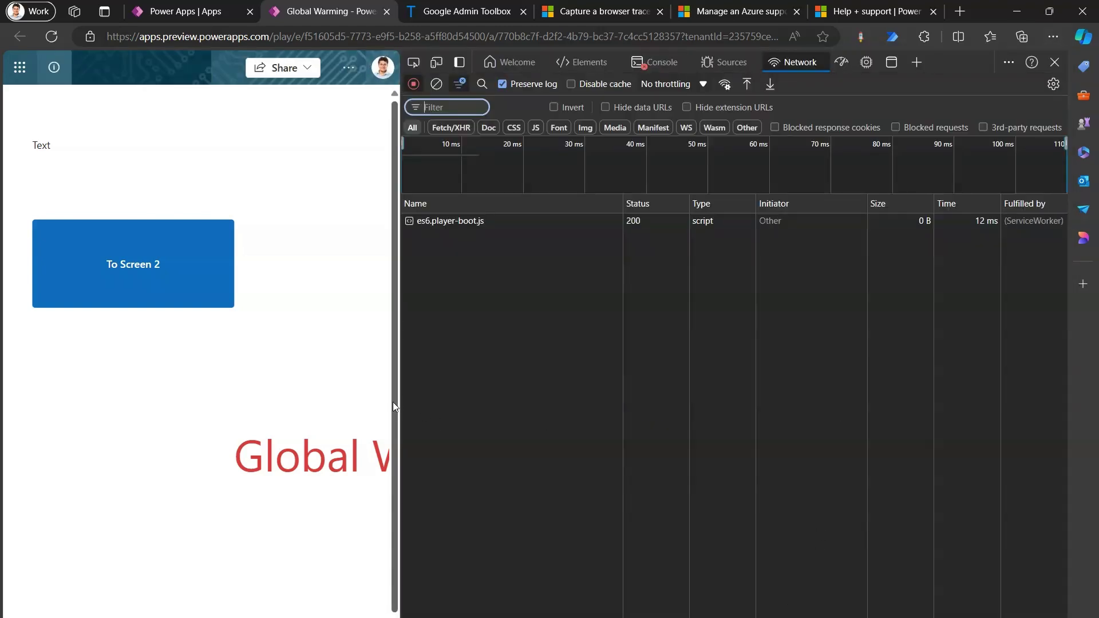
pyautogui.click(400, 409)
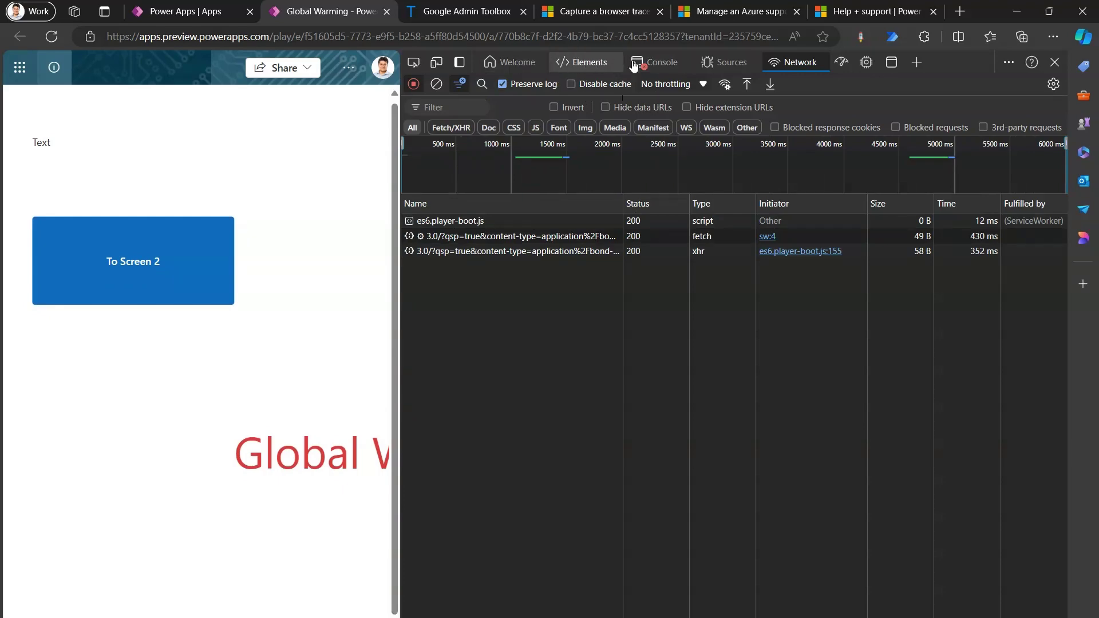
# - Look through the Sources, Console, Elements, Welcome and Network tools in the developer tools
pyautogui.click(740, 65)
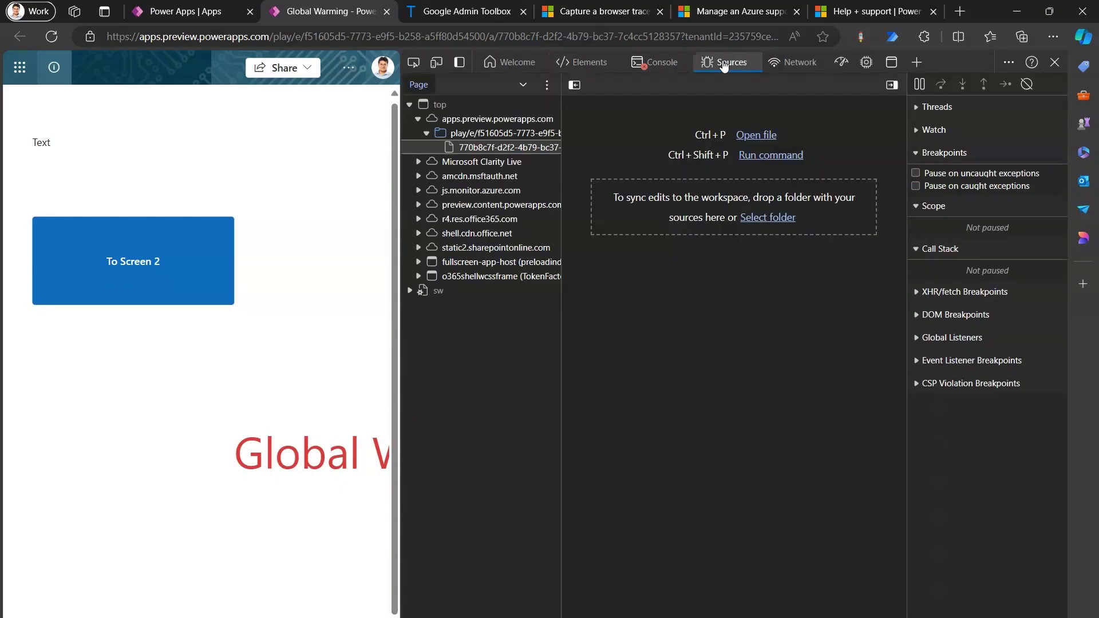
pyautogui.click(652, 63)
pyautogui.click(729, 66)
pyautogui.click(794, 63)
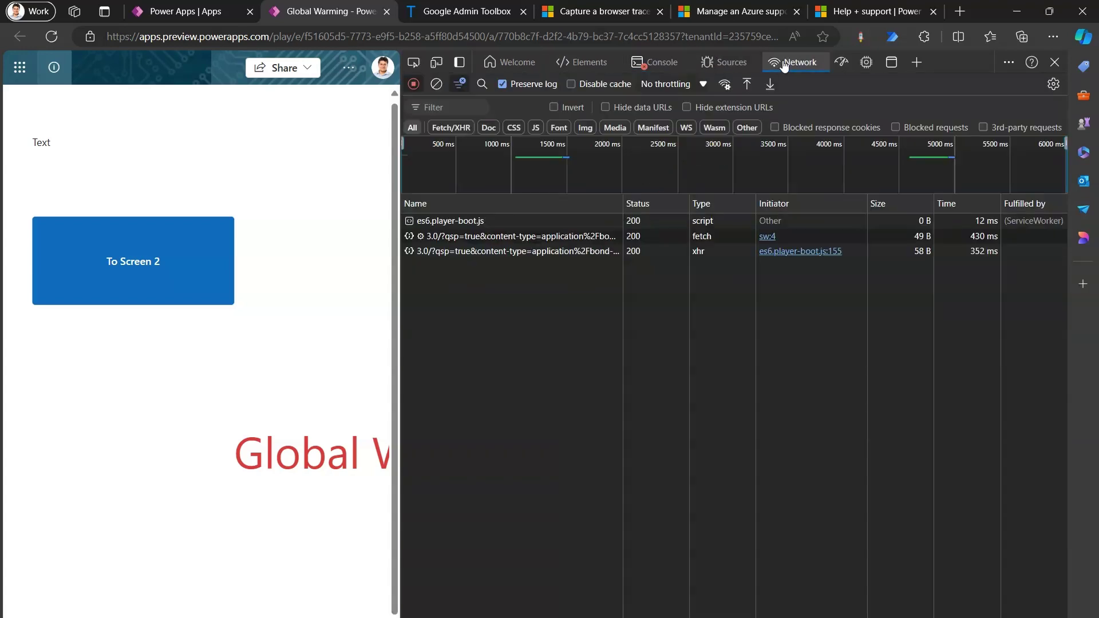
pyautogui.click(581, 63)
pyautogui.click(525, 66)
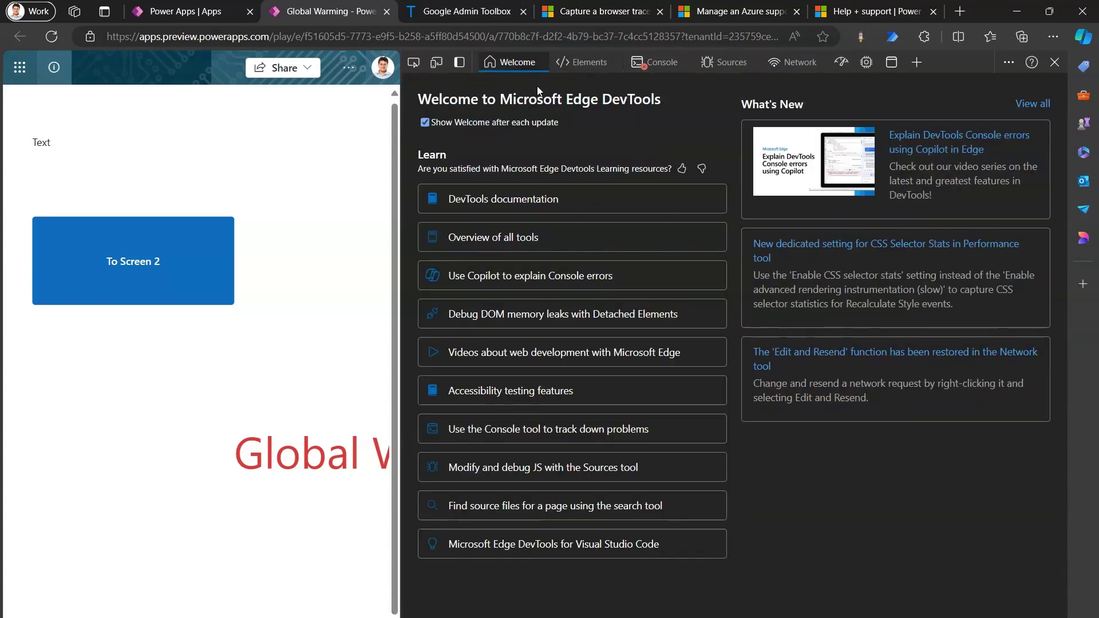
pyautogui.click(792, 61)
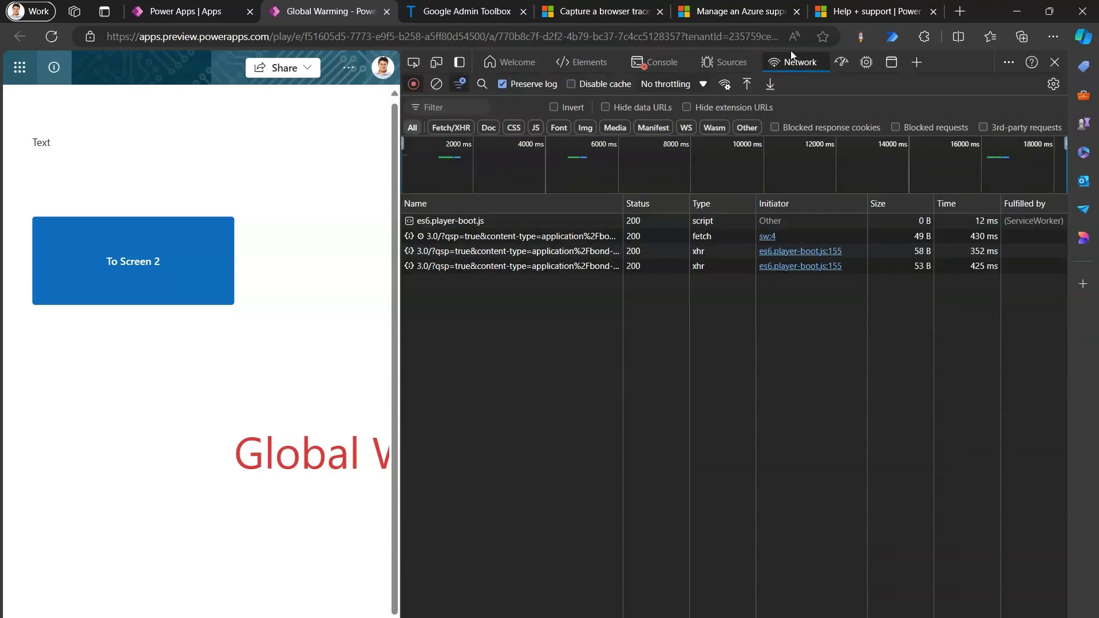
# - Clear the console messages and the network log, giving the app page more width beside the developer tools
pyautogui.click(663, 63)
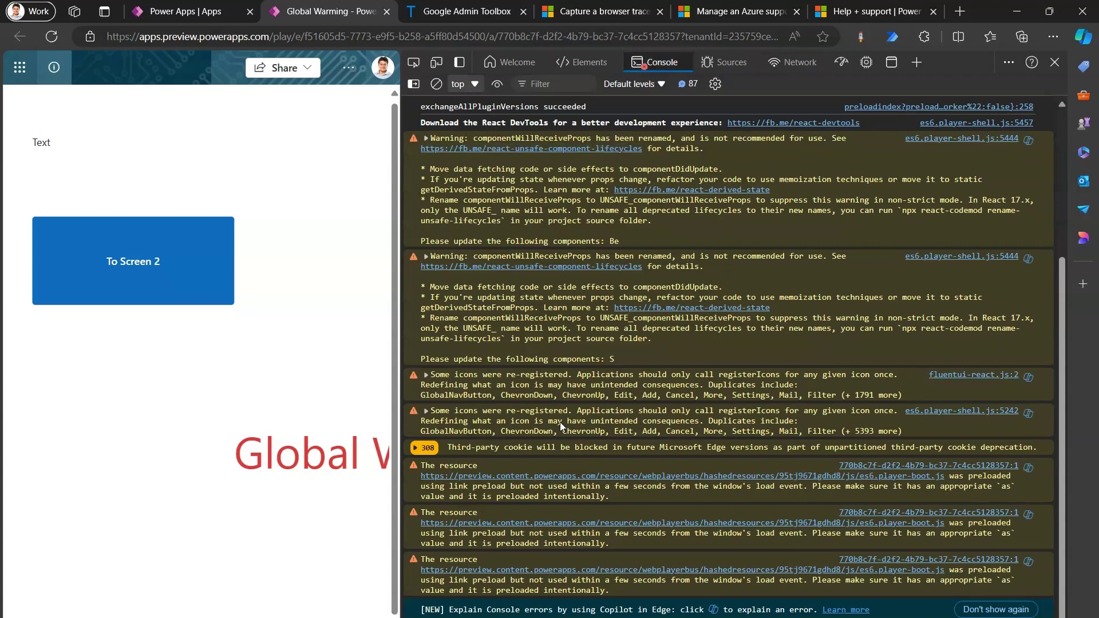
pyautogui.click(437, 84)
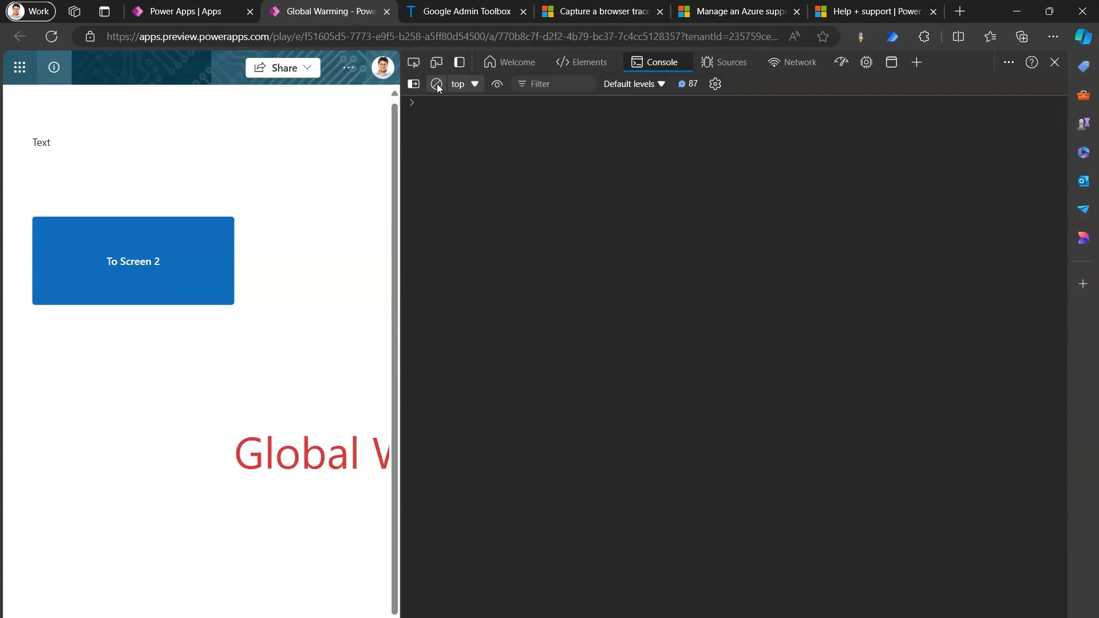
pyautogui.click(784, 68)
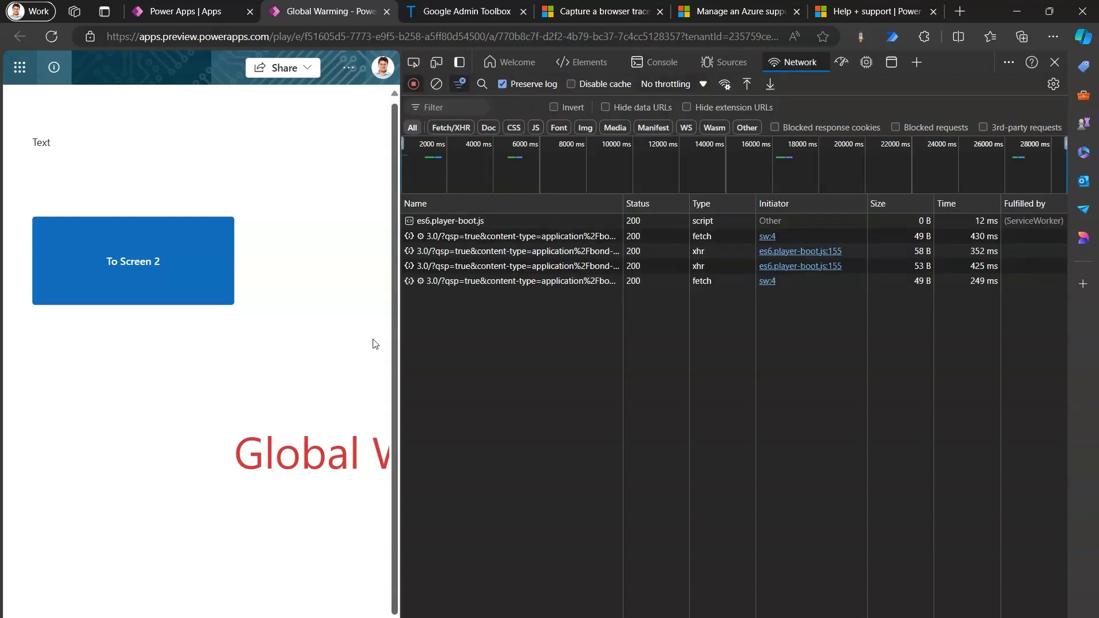
pyautogui.moveTo(405, 354); pyautogui.dragTo(531, 354)
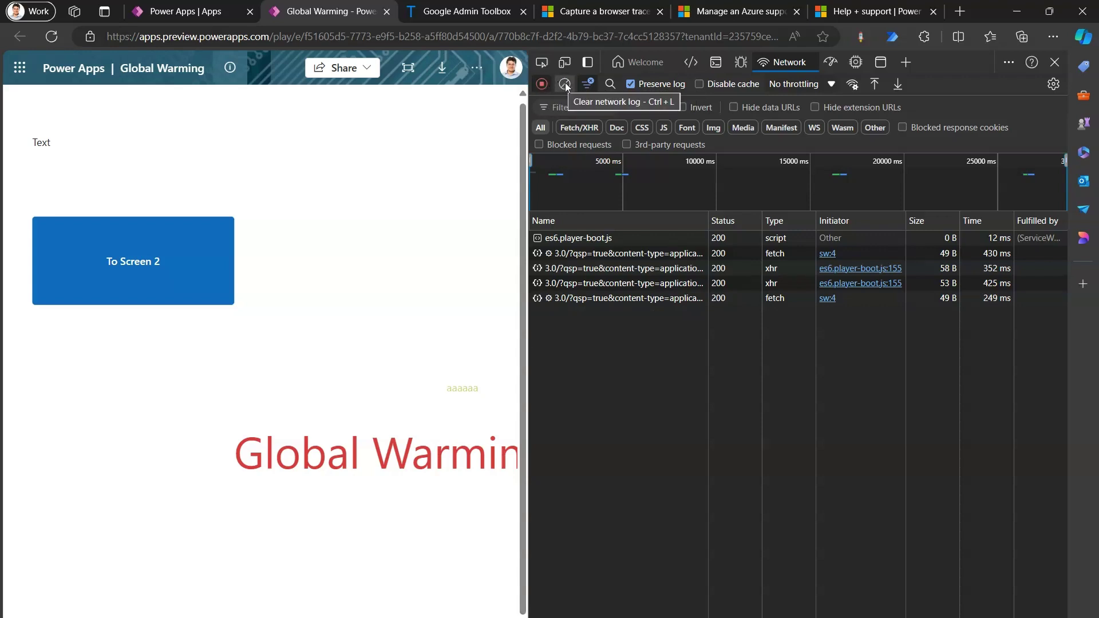
pyautogui.click(565, 85)
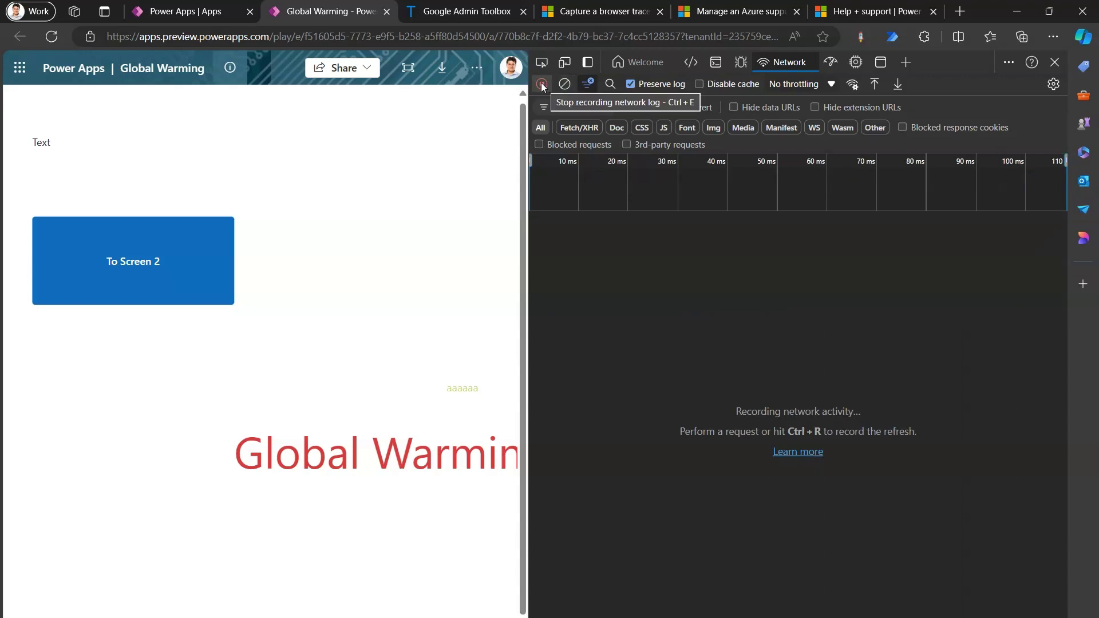
# - Try toggling the network log recording off and on, leave it stopped, and recheck the cleared console
pyautogui.click(542, 85)
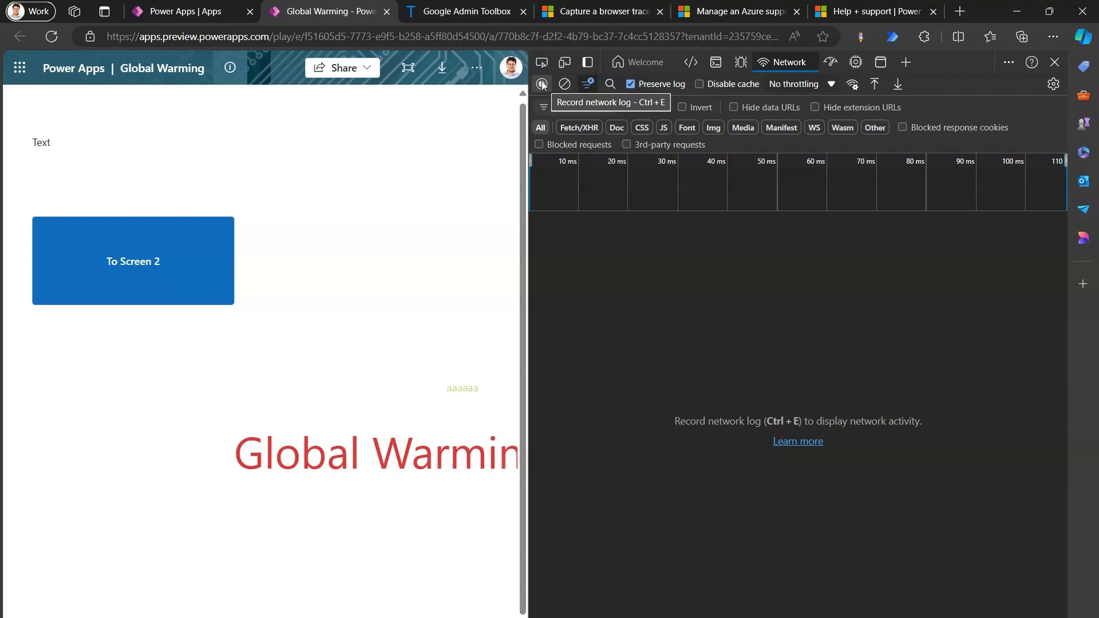
pyautogui.click(543, 84)
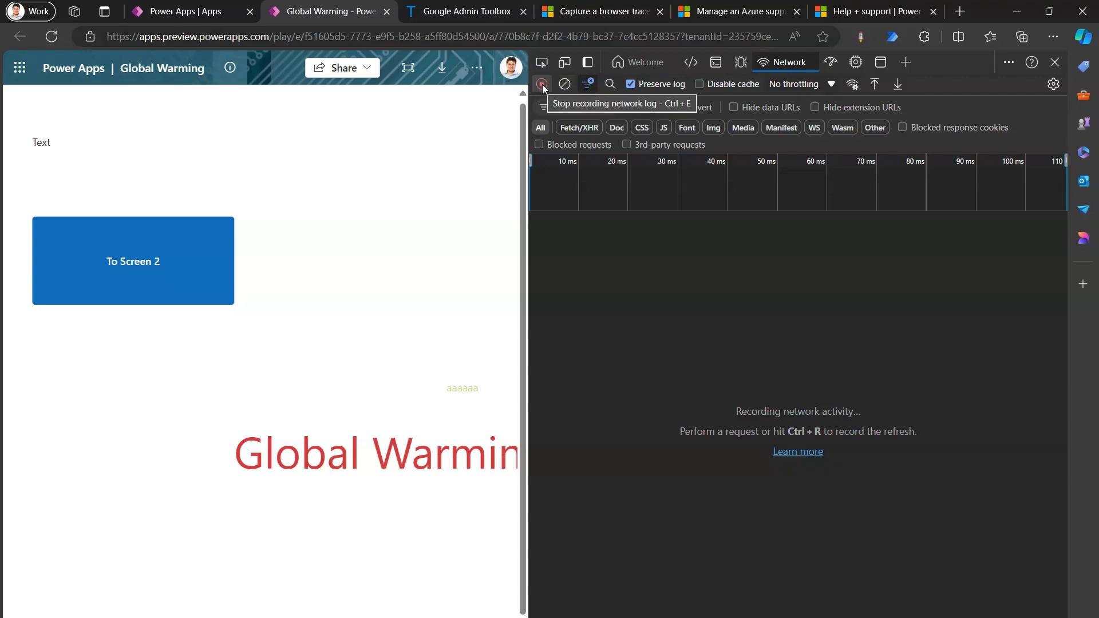
pyautogui.click(542, 84)
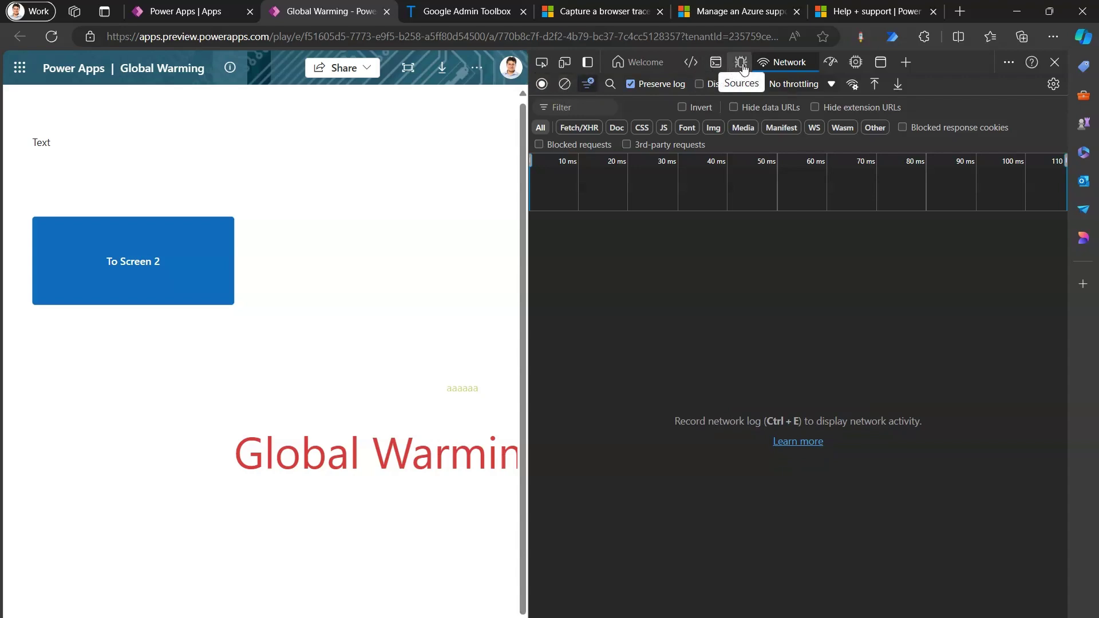
pyautogui.click(716, 63)
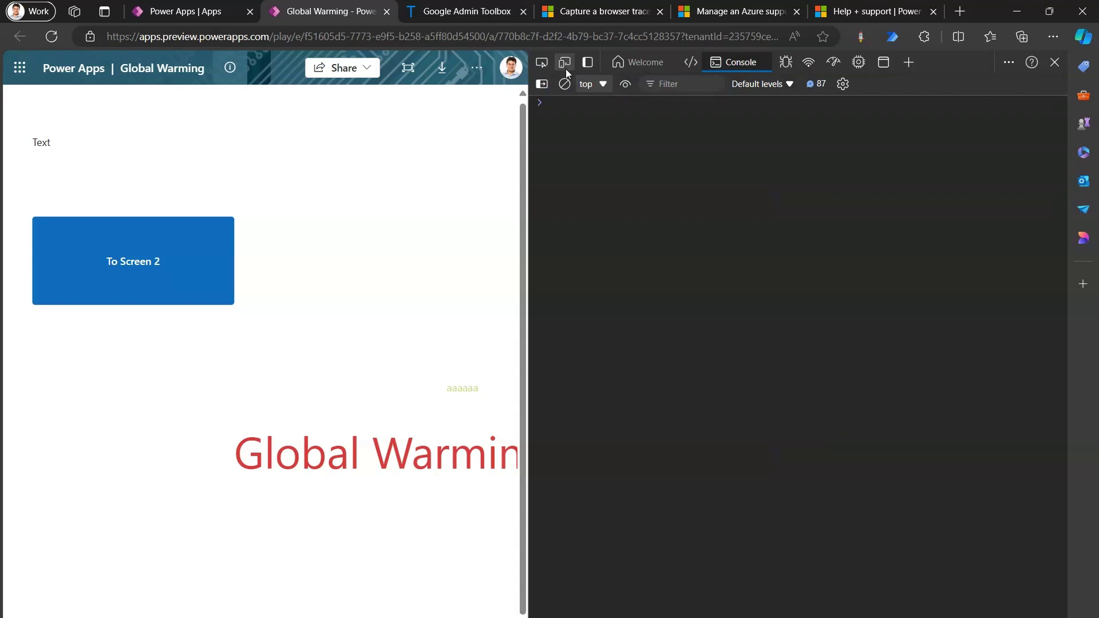
pyautogui.click(816, 65)
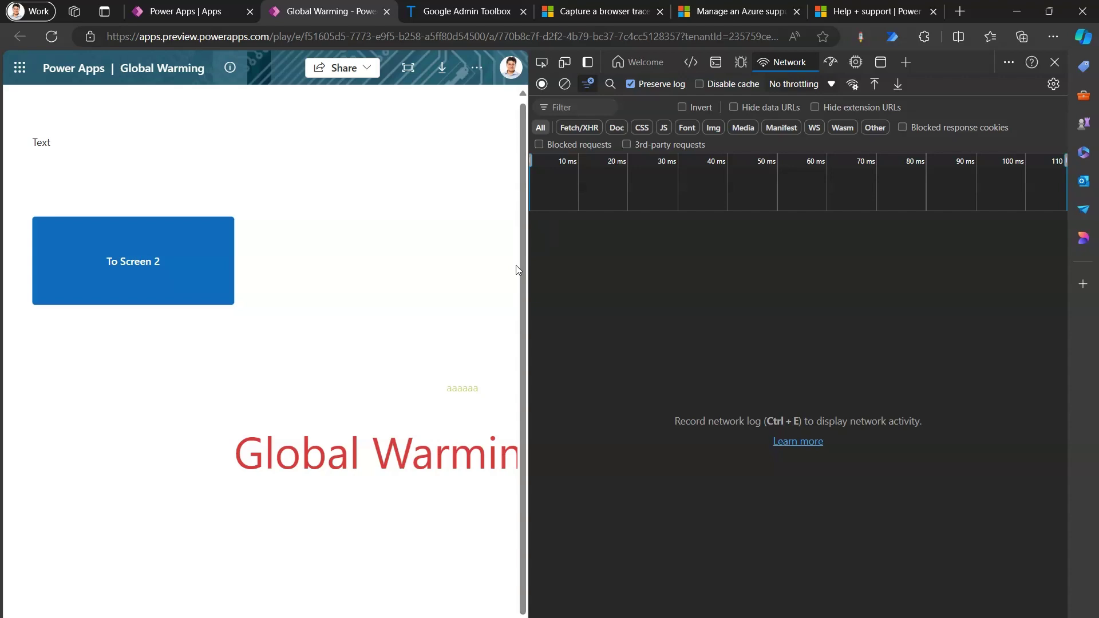
# - Start recording the network log and generate traffic by switching repeatedly between the app's Screen 1 and Screen 2, ending on Screen 2
pyautogui.click(541, 84)
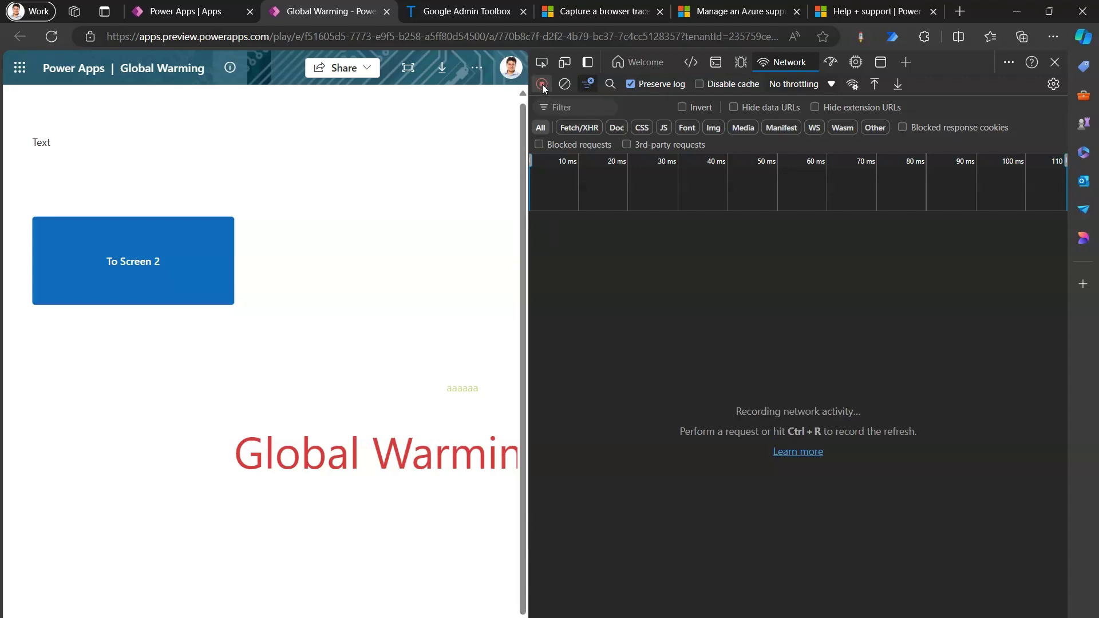
pyautogui.click(146, 261)
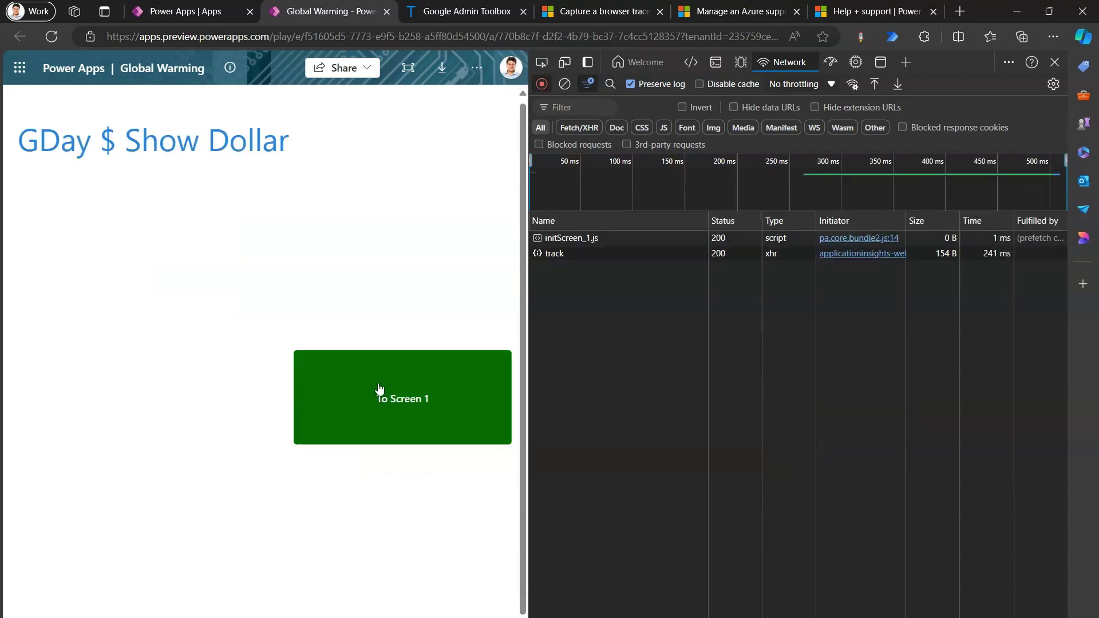
pyautogui.click(380, 393)
pyautogui.click(122, 277)
pyautogui.click(412, 395)
pyautogui.click(149, 228)
pyautogui.click(336, 388)
pyautogui.click(479, 68)
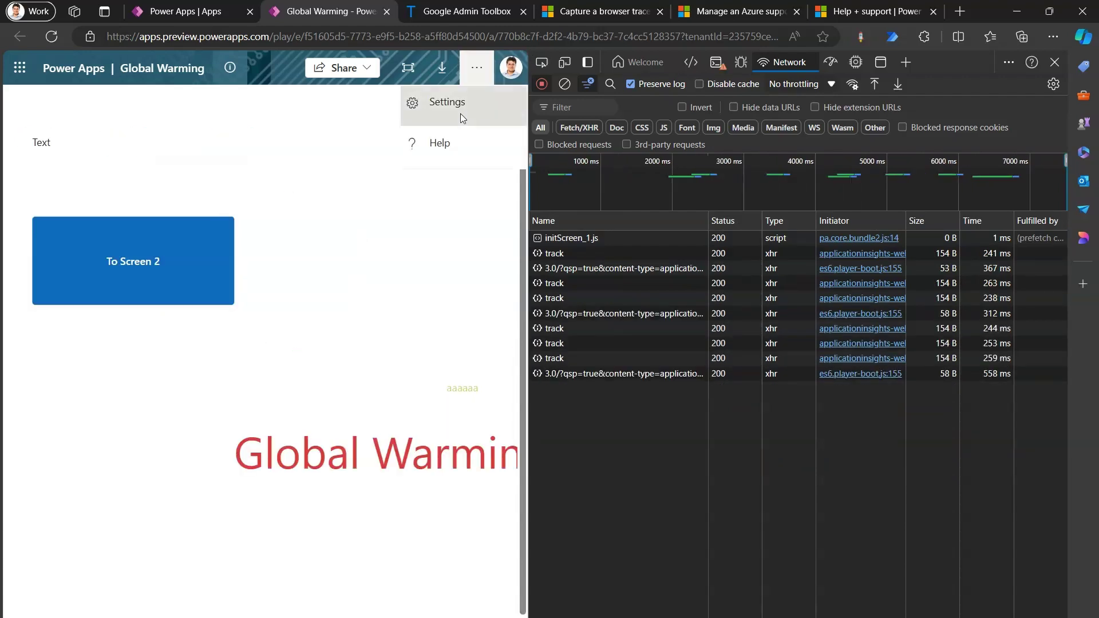
pyautogui.click(197, 264)
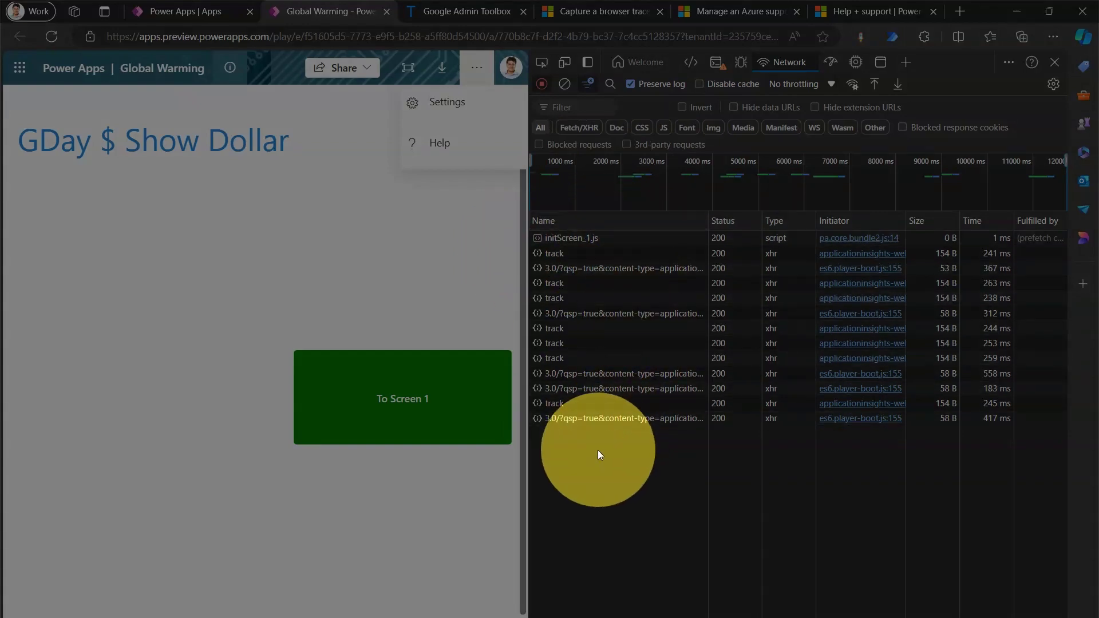
# - Stop the network recording and export it to Downloads as a HAR file named with the owner's first name followed by PowerApps
pyautogui.click(543, 84)
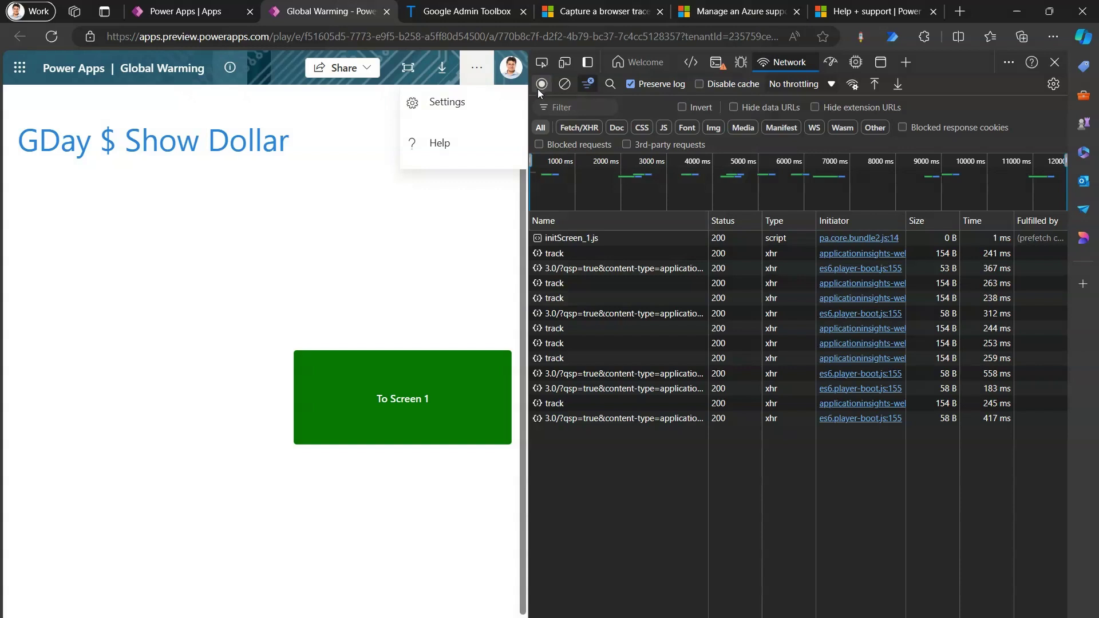
pyautogui.click(906, 83)
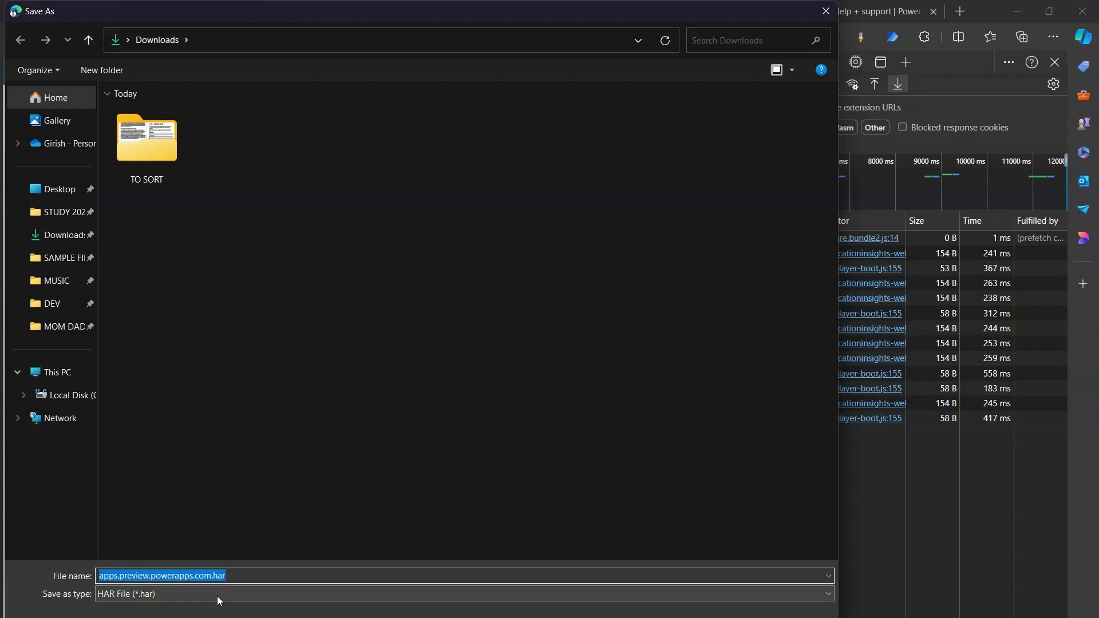
pyautogui.write('GirishPowerApps')
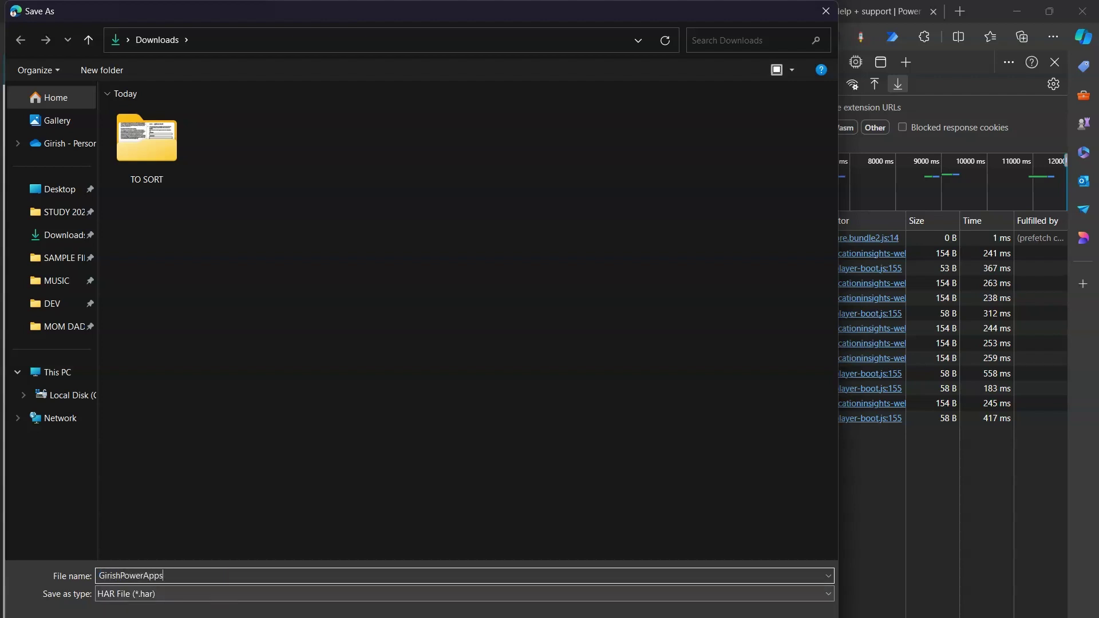
pyautogui.press('Return')
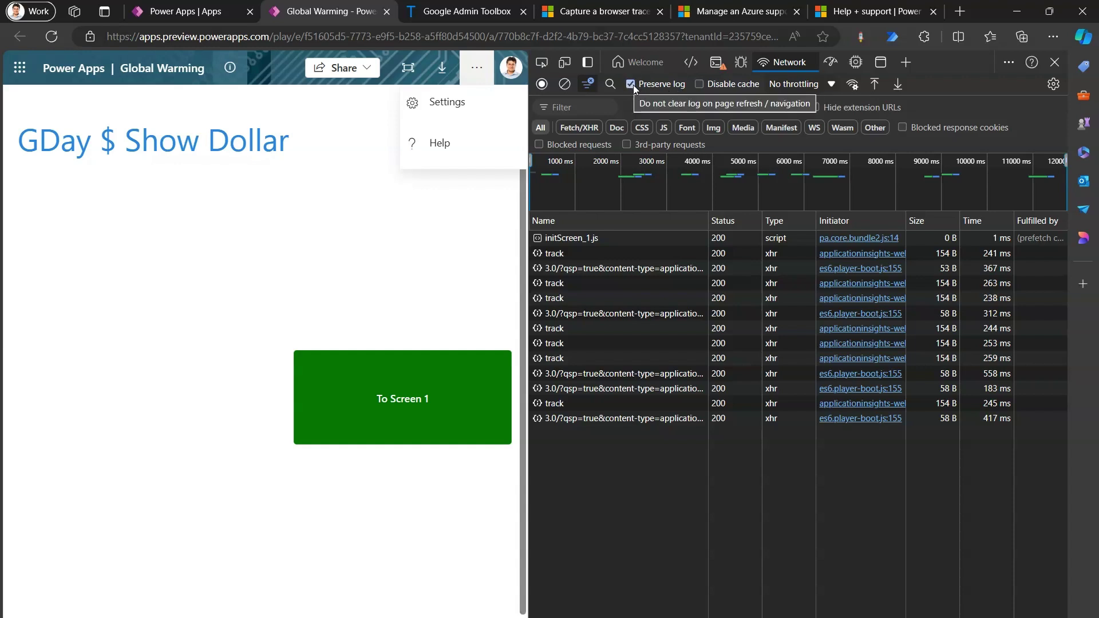
pyautogui.click(832, 84)
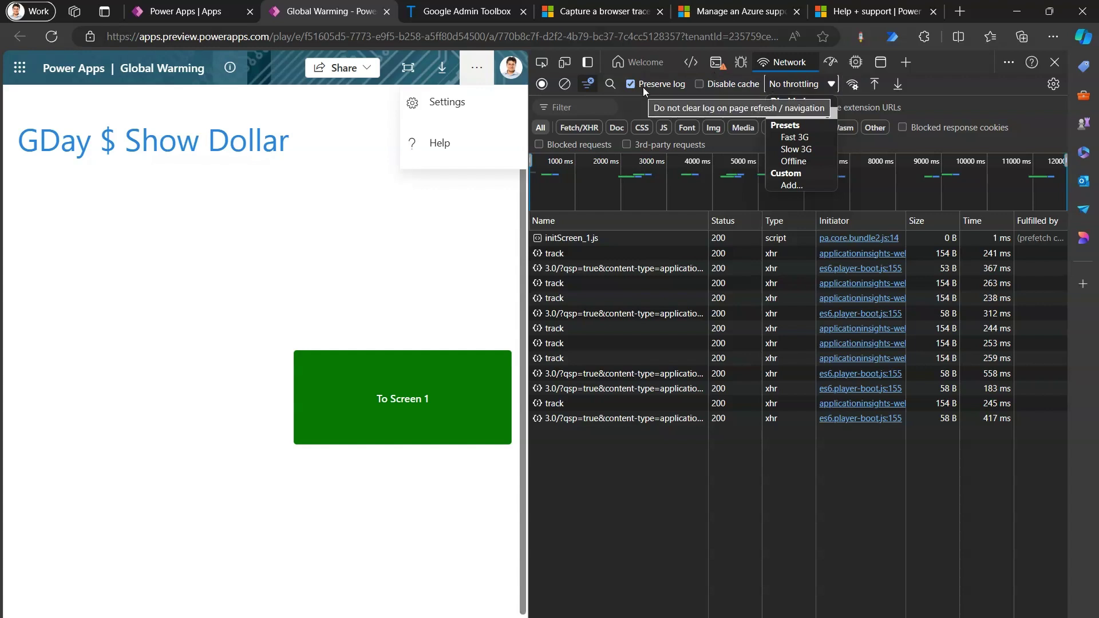
pyautogui.click(938, 87)
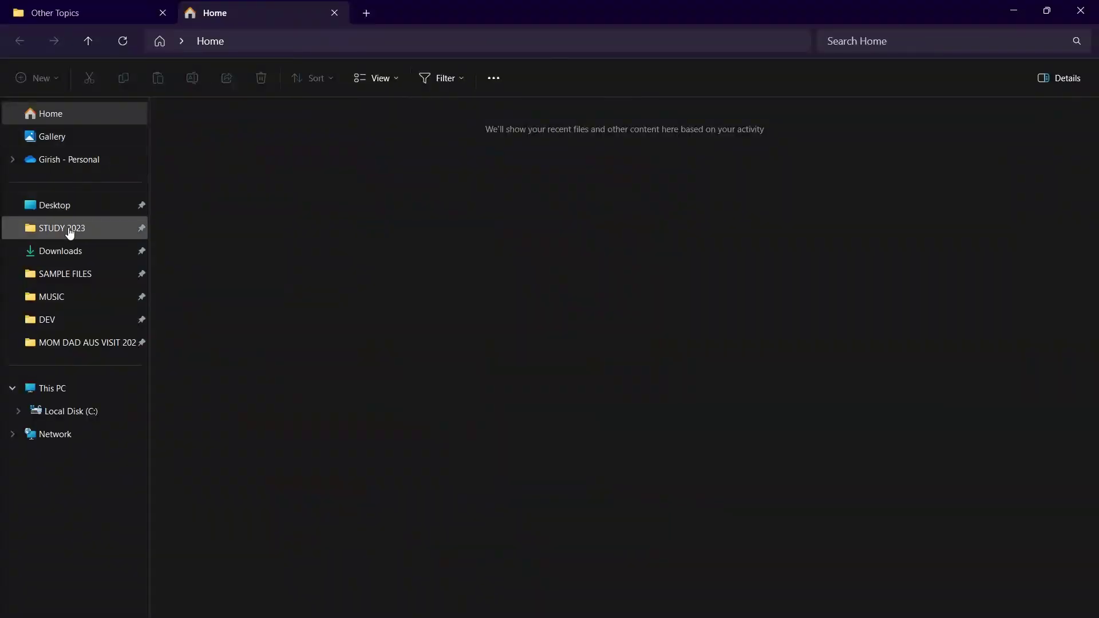
# - Check the exported HAR file in the Downloads folder in File Explorer, and return to the browser
pyautogui.click(82, 255)
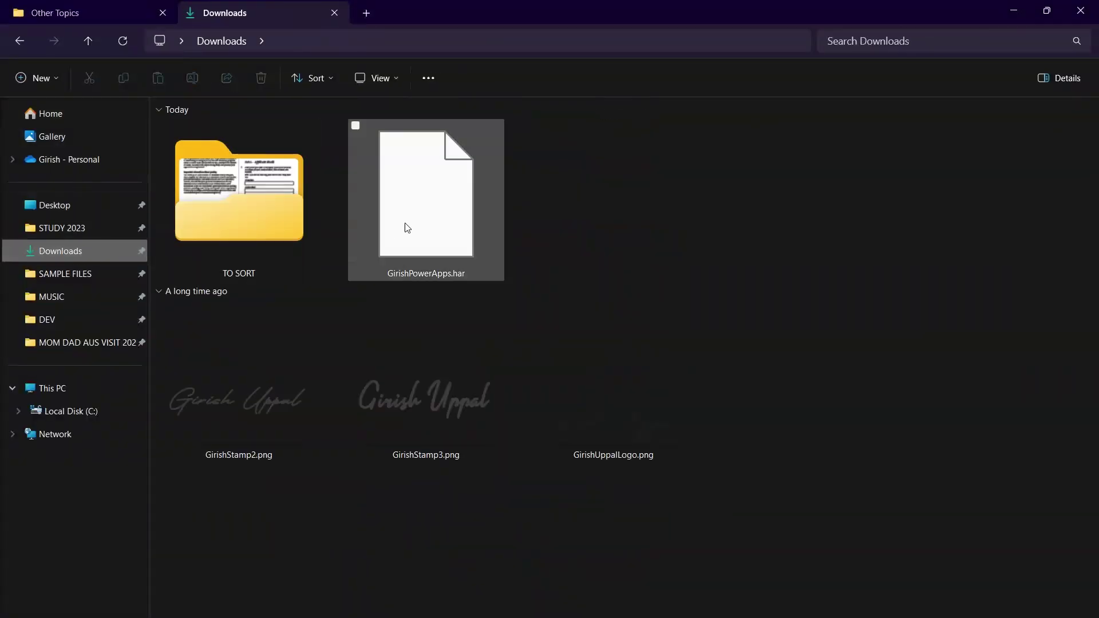
pyautogui.moveTo(405, 227)
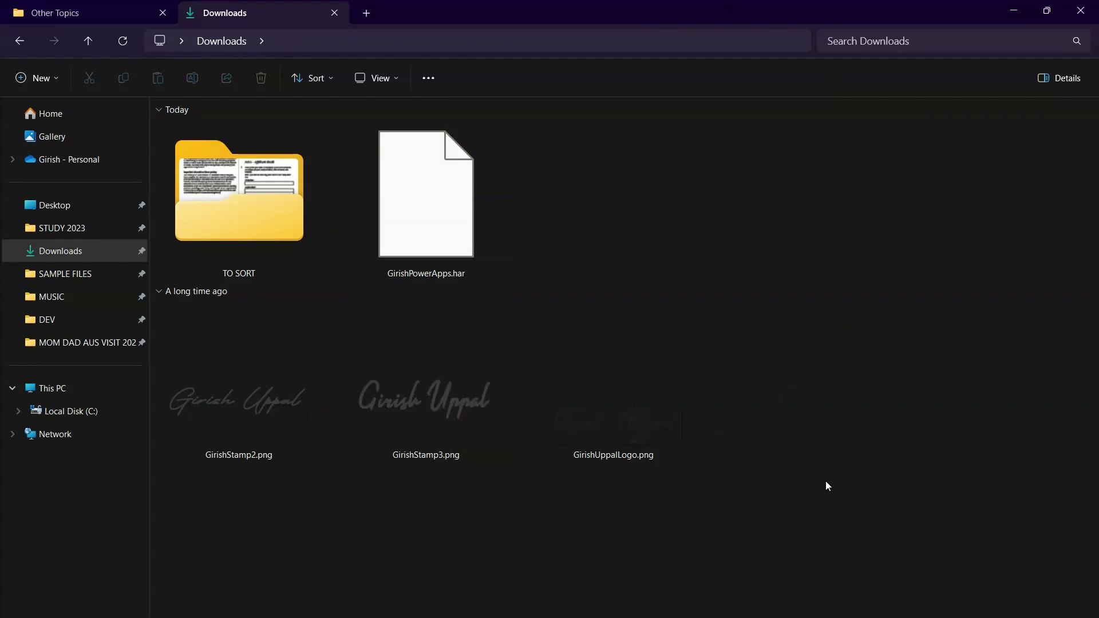
pyautogui.hotkey('alt', 'Tab')
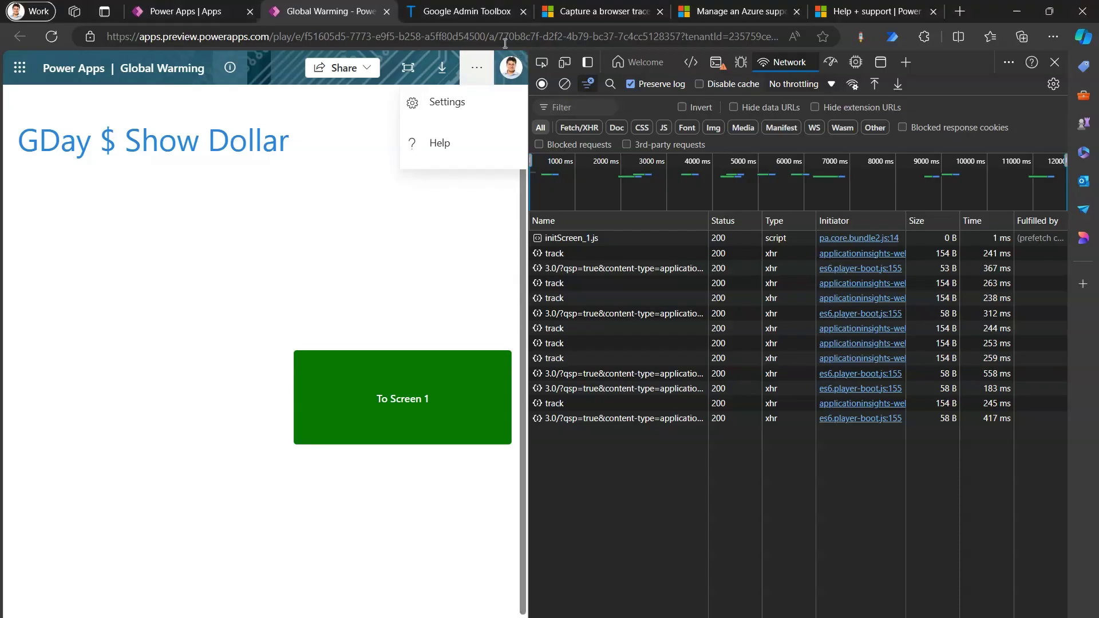
# - Switch to the Google Admin Toolbox page and open its HAR Analyzer
pyautogui.click(458, 8)
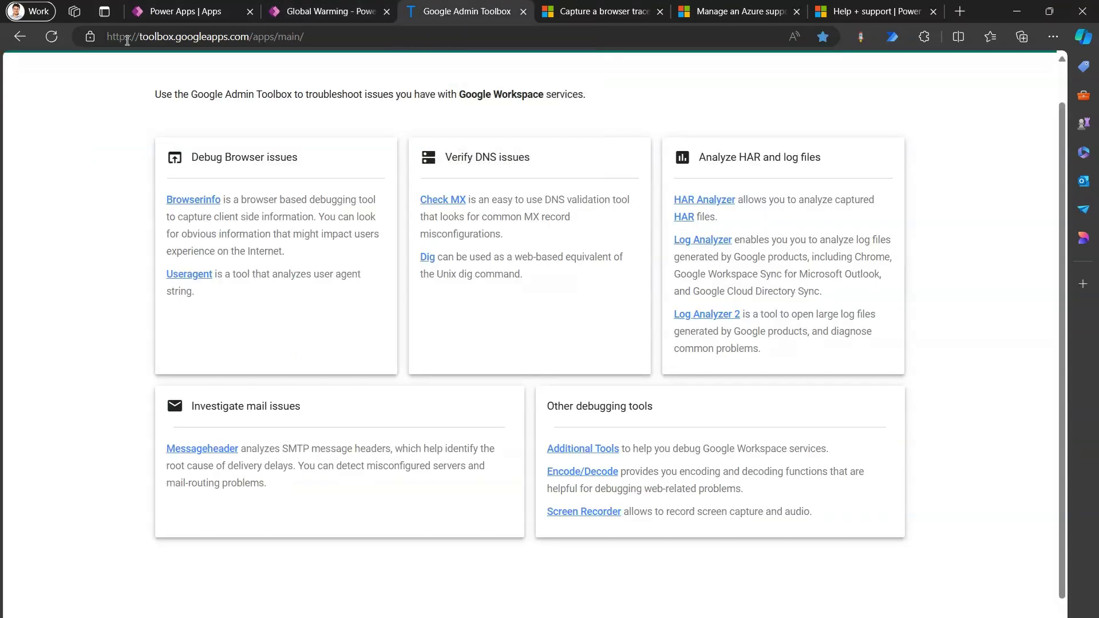
pyautogui.moveTo(107, 36); pyautogui.dragTo(263, 29)
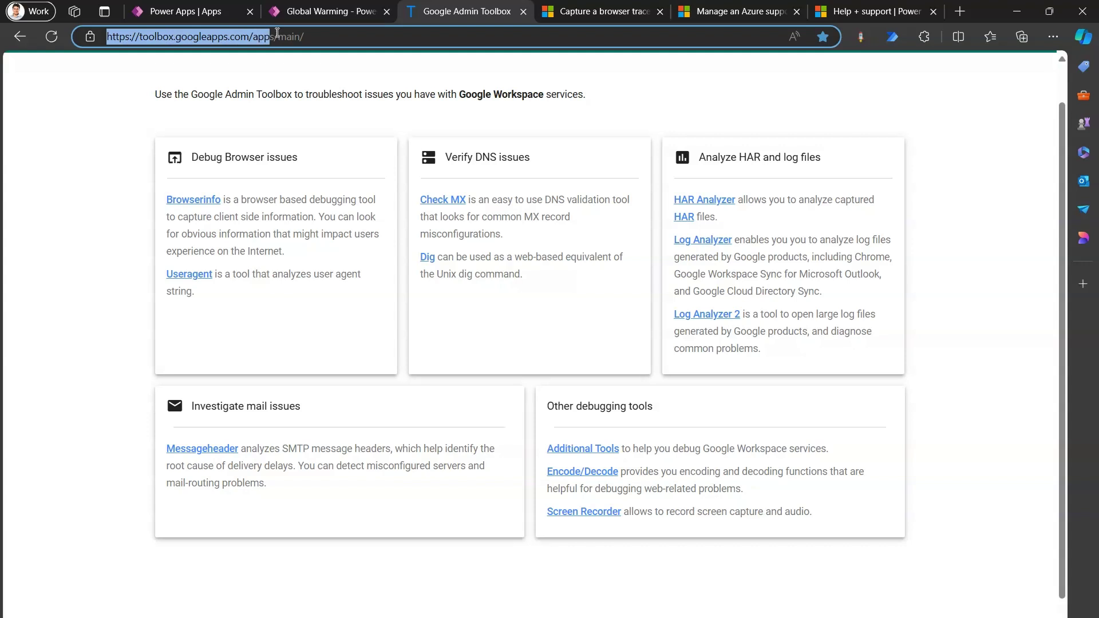
pyautogui.click(279, 36)
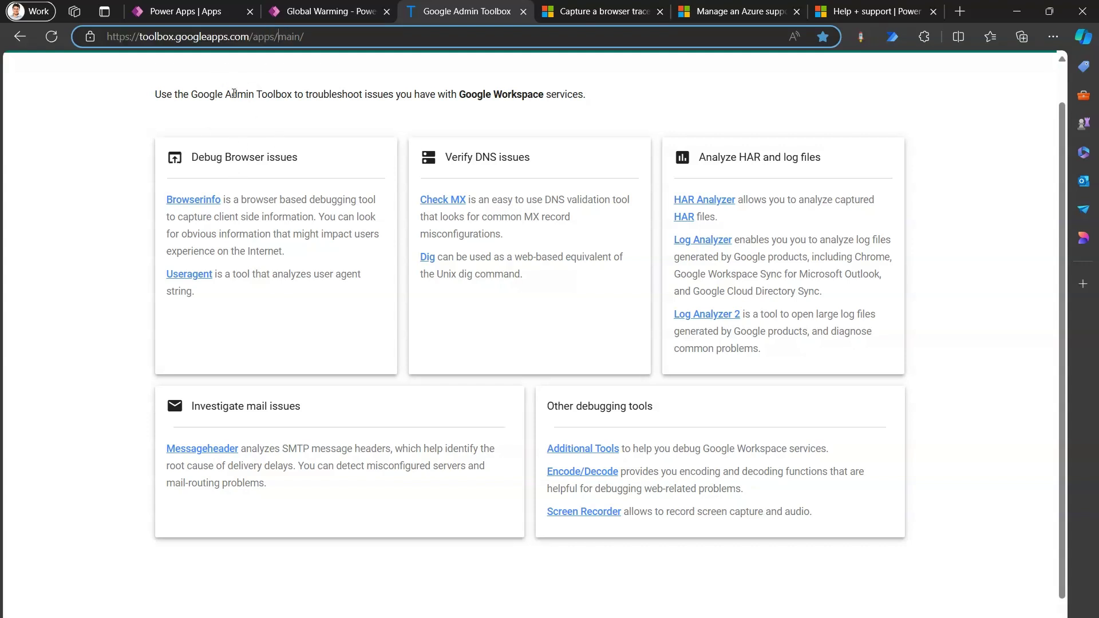
pyautogui.moveTo(194, 89); pyautogui.dragTo(289, 92)
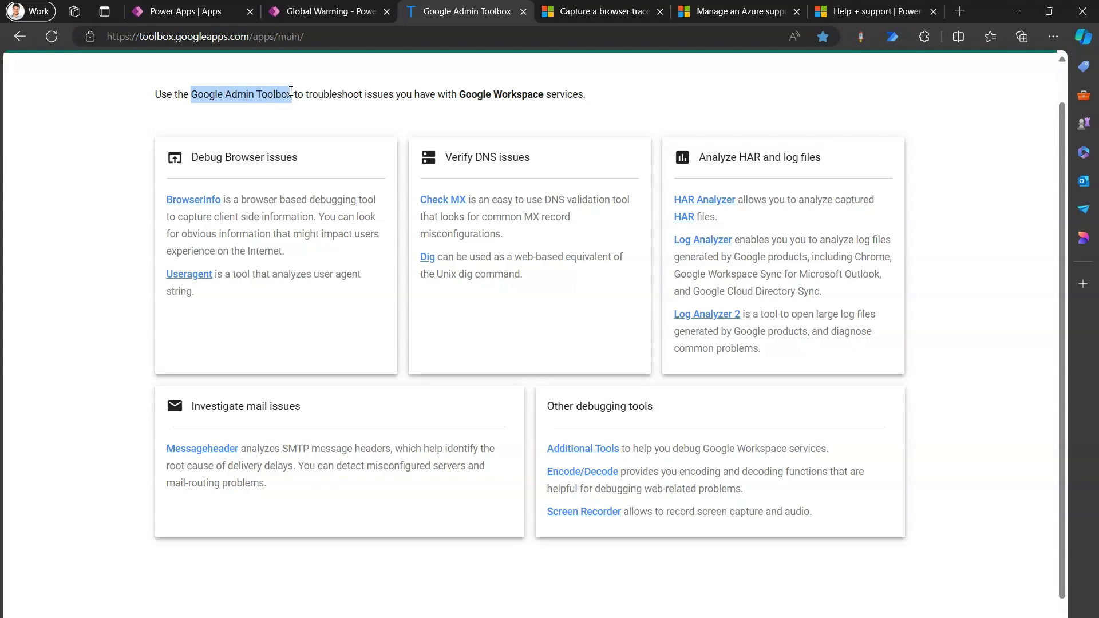
pyautogui.click(712, 203)
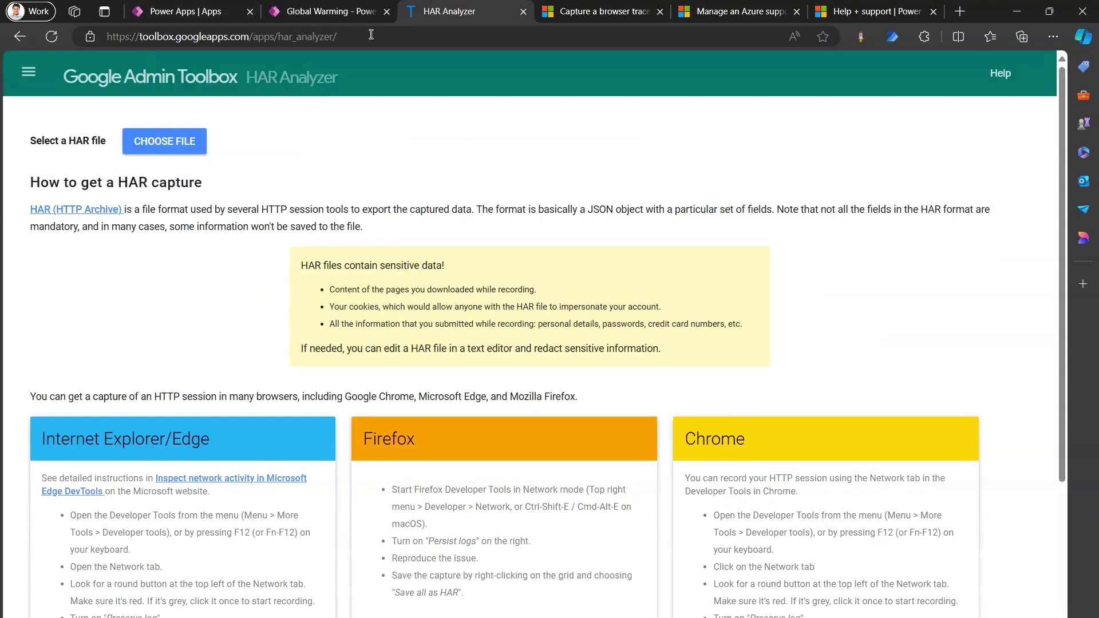
pyautogui.click(29, 72)
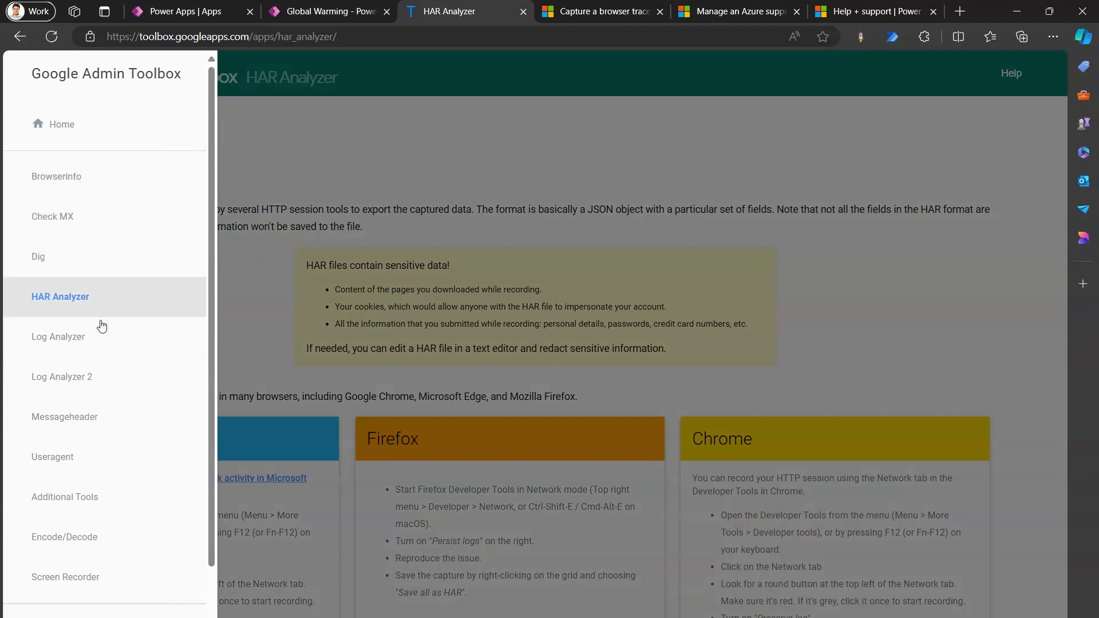
pyautogui.moveTo(209, 377); pyautogui.dragTo(219, 462)
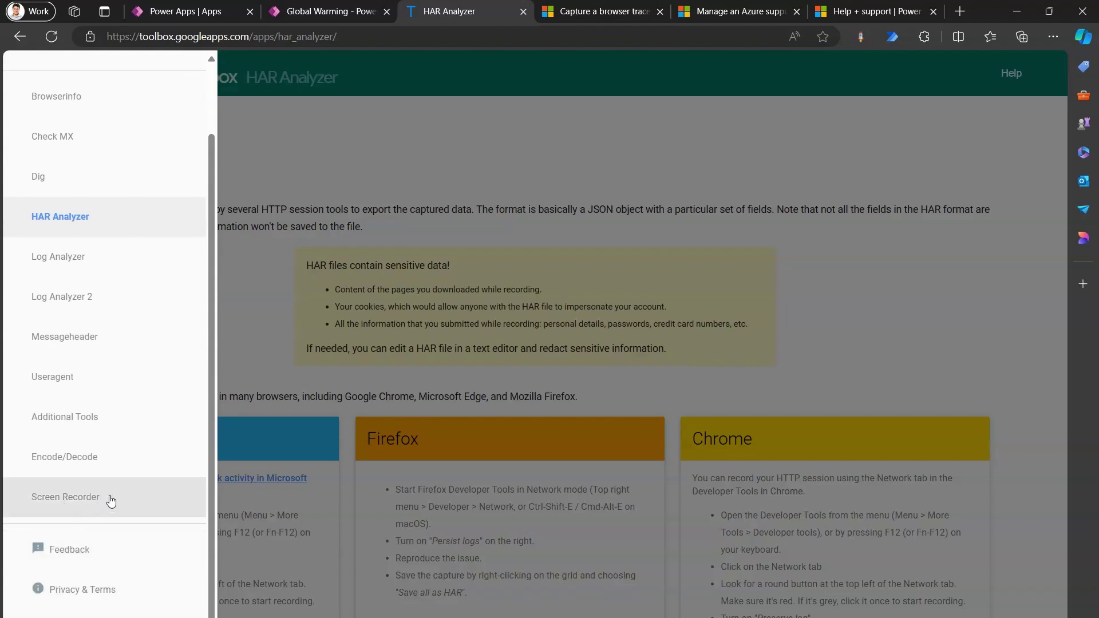
pyautogui.click(349, 141)
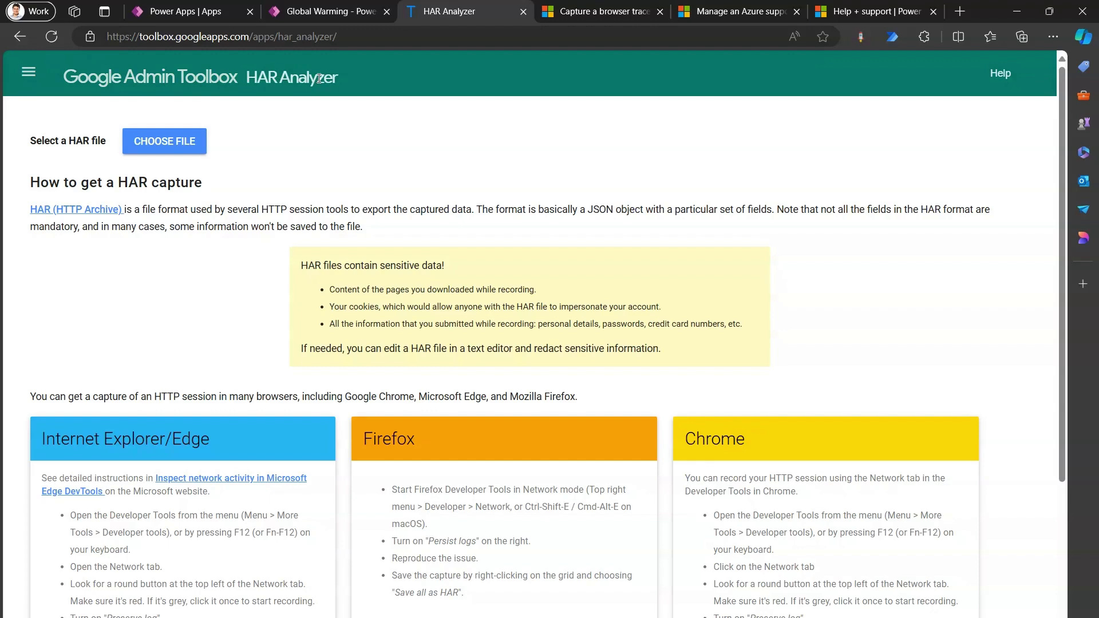
# - Load the exported PowerApps HAR file from Downloads into the HAR Analyzer
pyautogui.click(152, 147)
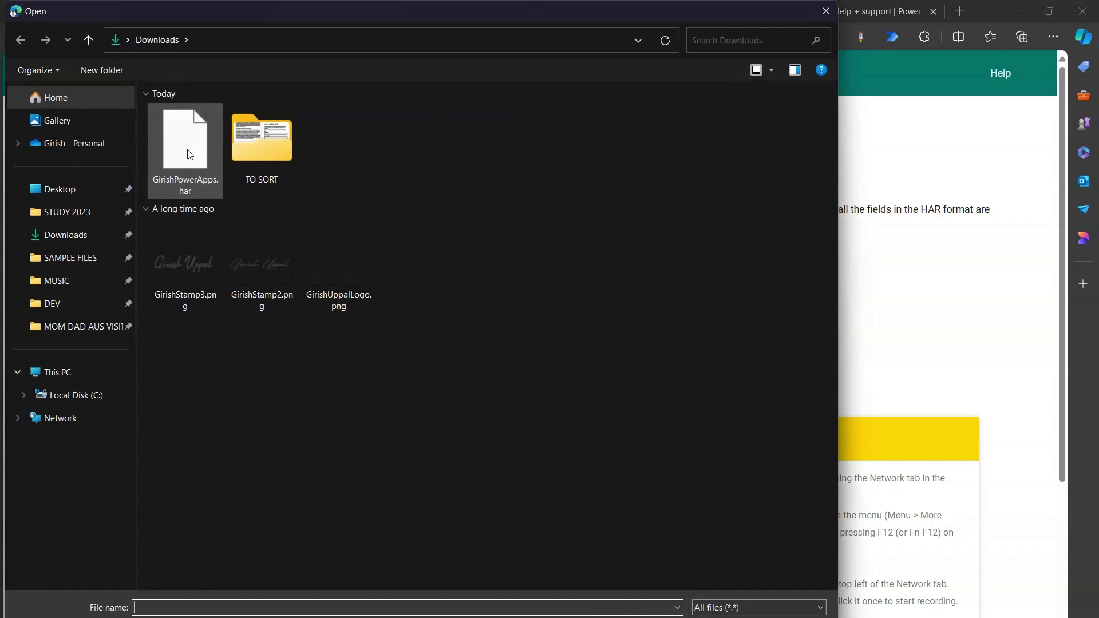
pyautogui.doubleClick(185, 147)
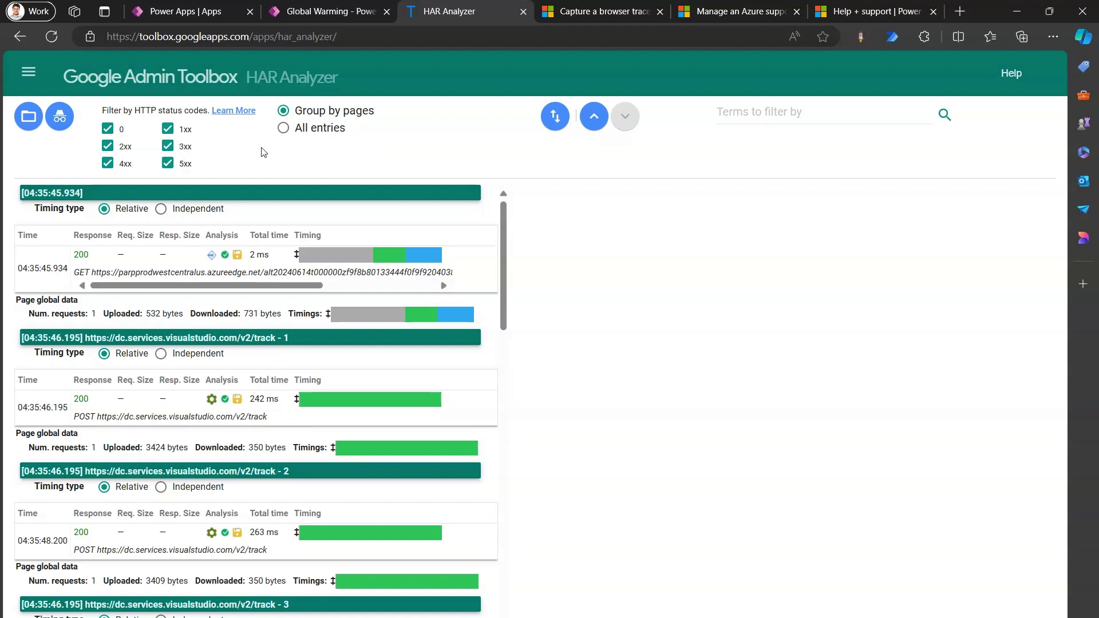
# - Try filtering out the 1xx, 2xx, 3xx, 4xx and 5xx status codes, and include all of them again
pyautogui.click(108, 147)
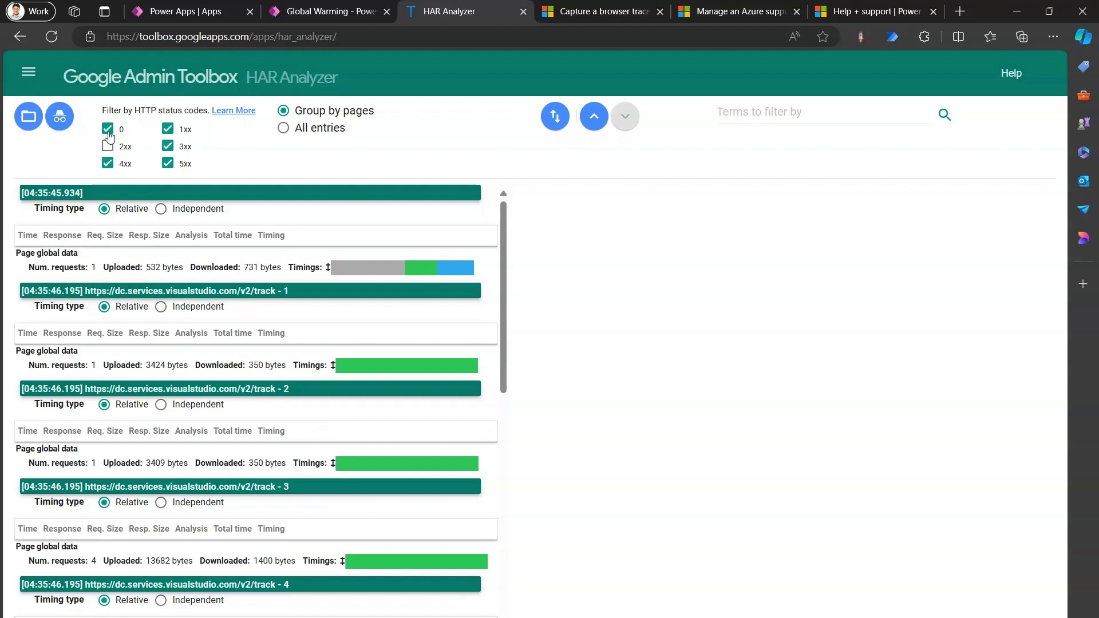
pyautogui.click(107, 164)
pyautogui.click(167, 146)
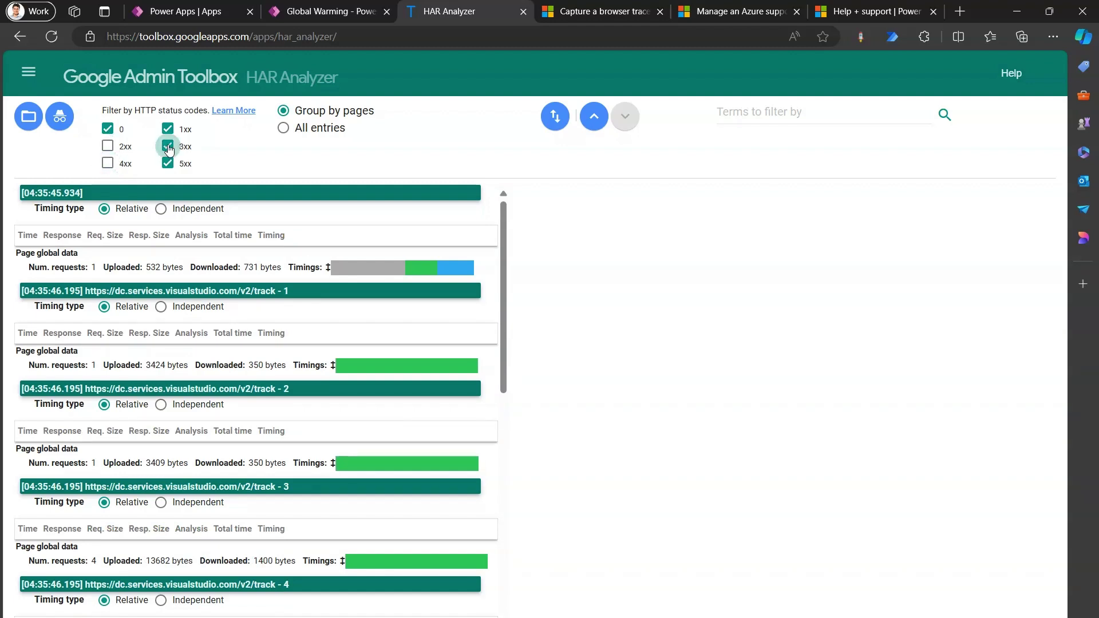
pyautogui.click(168, 164)
pyautogui.click(167, 128)
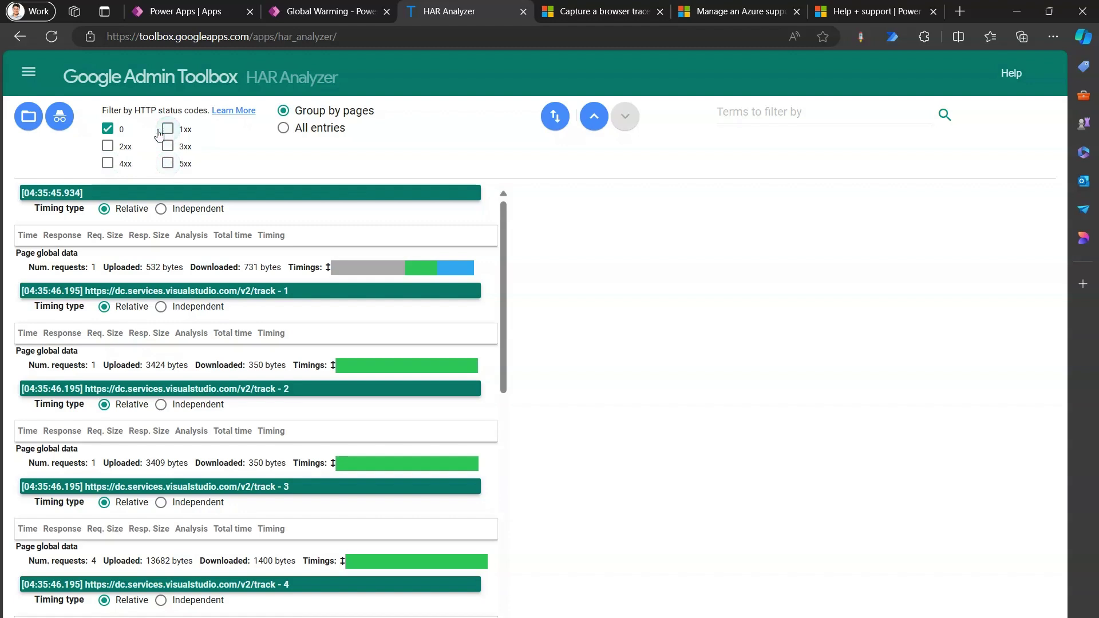
pyautogui.click(107, 146)
pyautogui.click(107, 163)
pyautogui.click(167, 164)
pyautogui.click(168, 146)
pyautogui.click(168, 128)
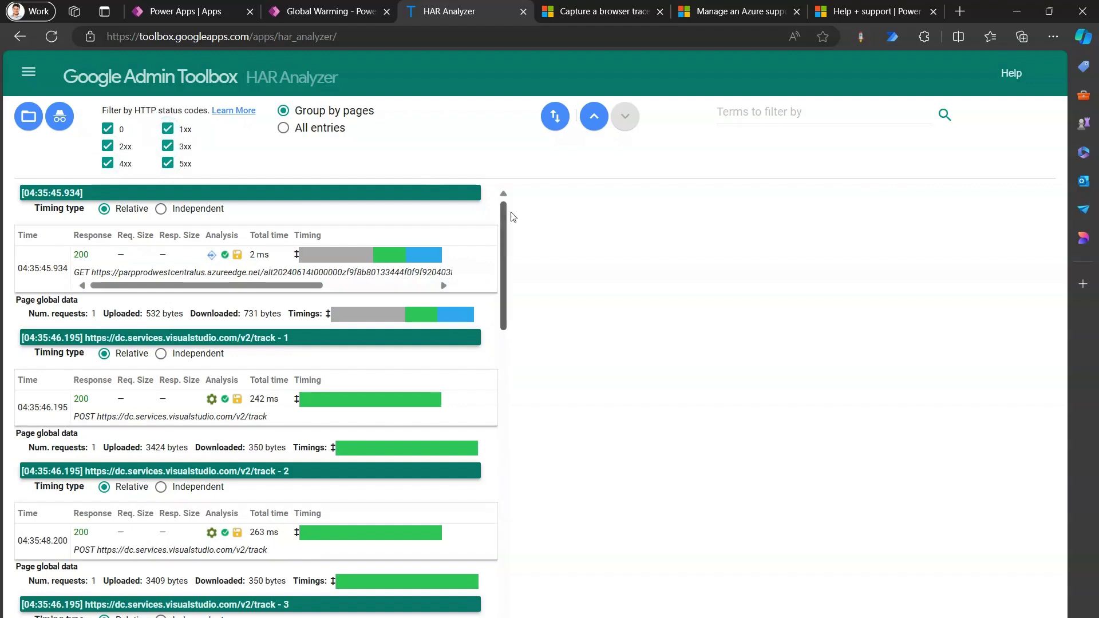
# - Examine the request, post data, response, response content, cookies and timing of the first POST track entry at 04:35:46.195
pyautogui.moveTo(506, 235)
pyautogui.mouseDown()
pyautogui.moveTo(506, 294)
pyautogui.moveTo(501, 214)
pyautogui.mouseUp()
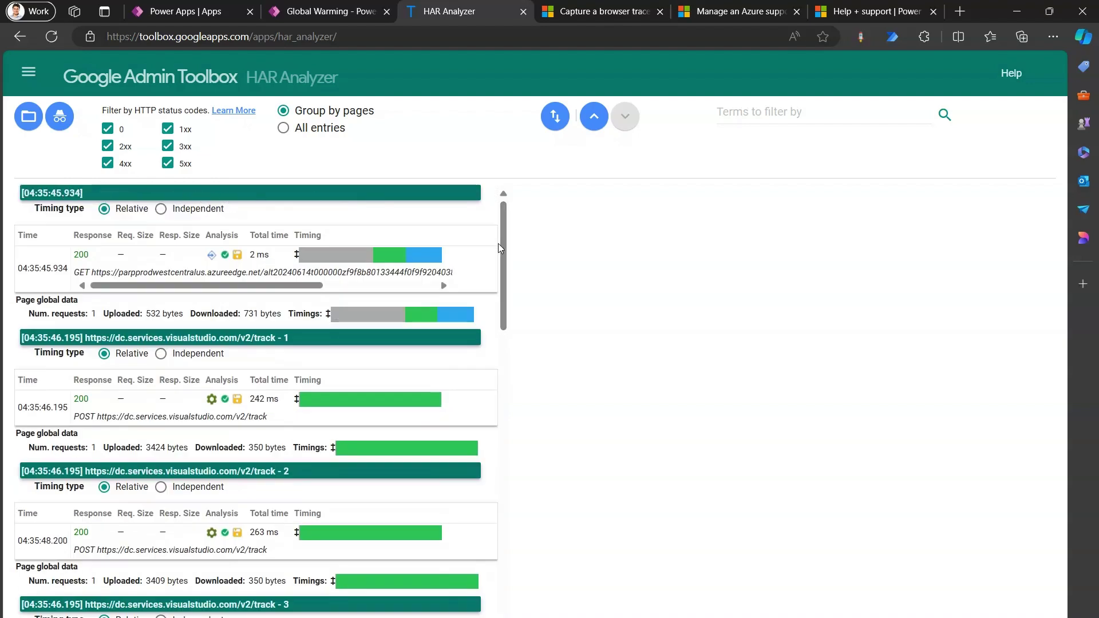
pyautogui.scroll(-3, 506, 262)
pyautogui.moveTo(506, 262); pyautogui.dragTo(515, 212)
pyautogui.click(44, 406)
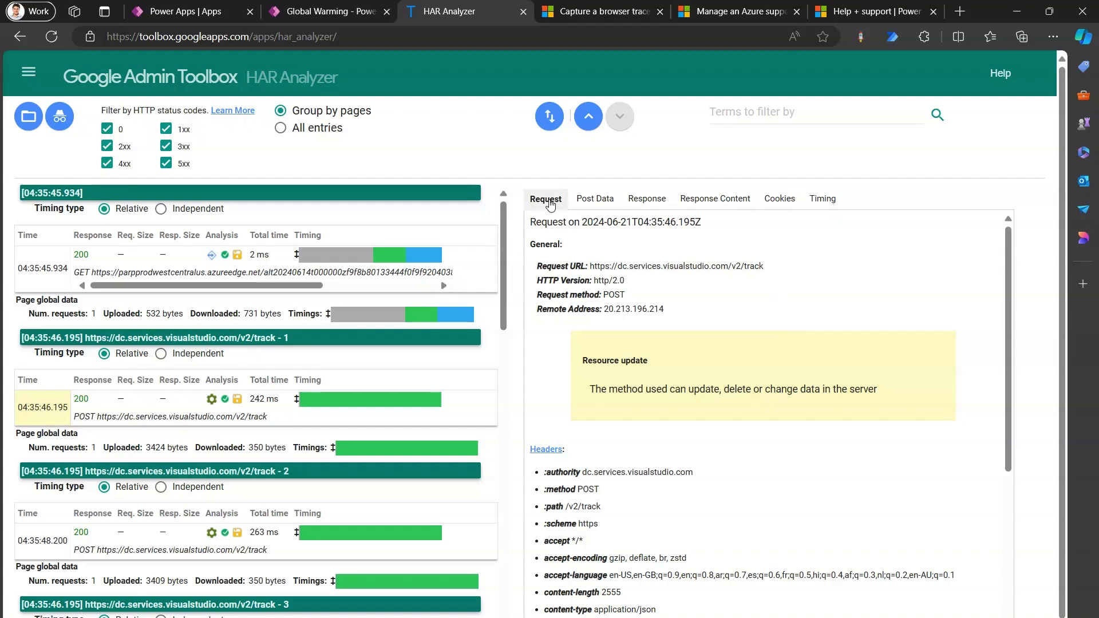
pyautogui.click(606, 201)
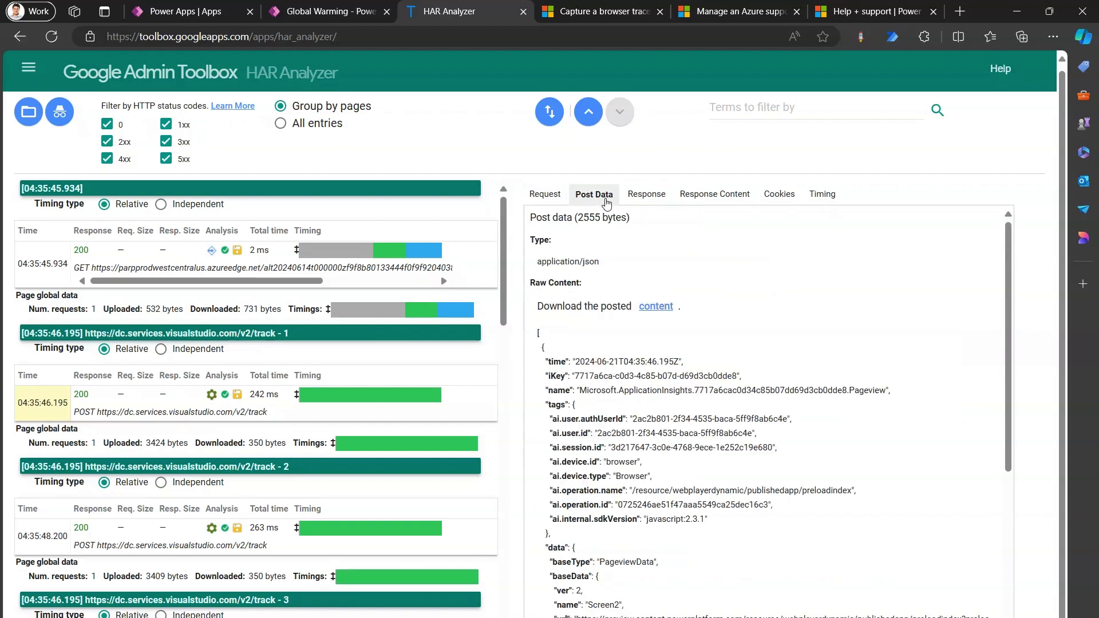
pyautogui.click(647, 199)
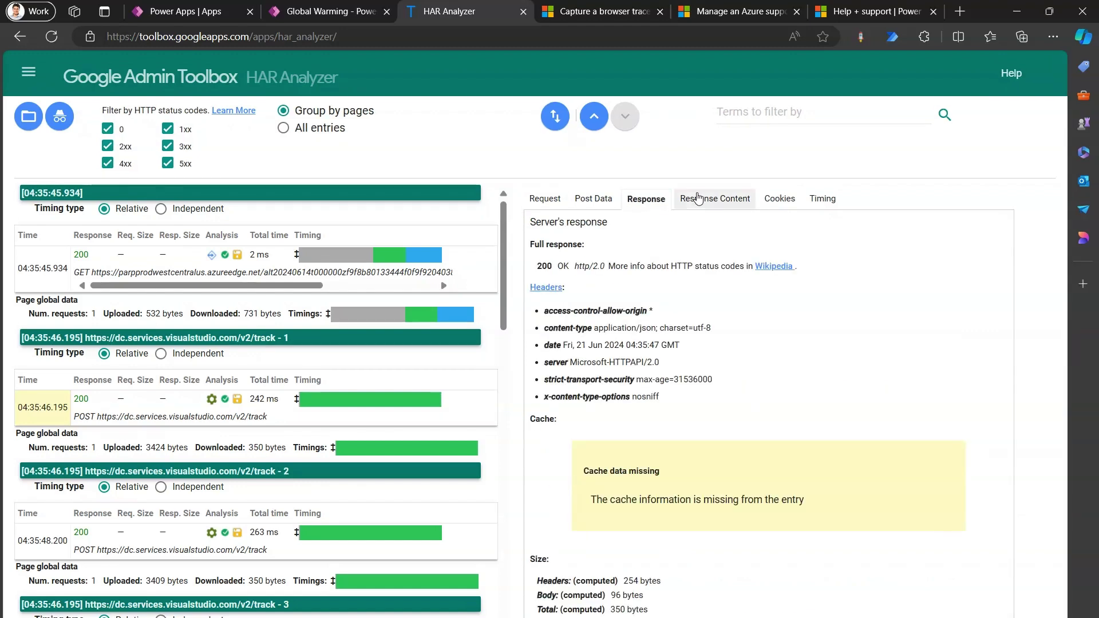
pyautogui.click(709, 198)
pyautogui.click(785, 199)
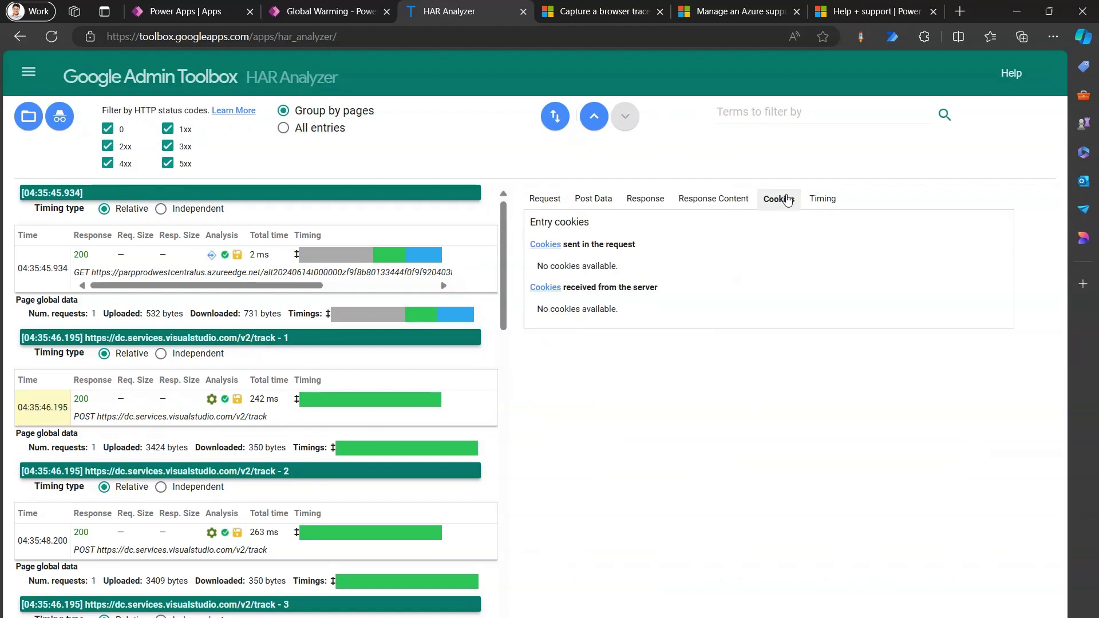
pyautogui.click(822, 199)
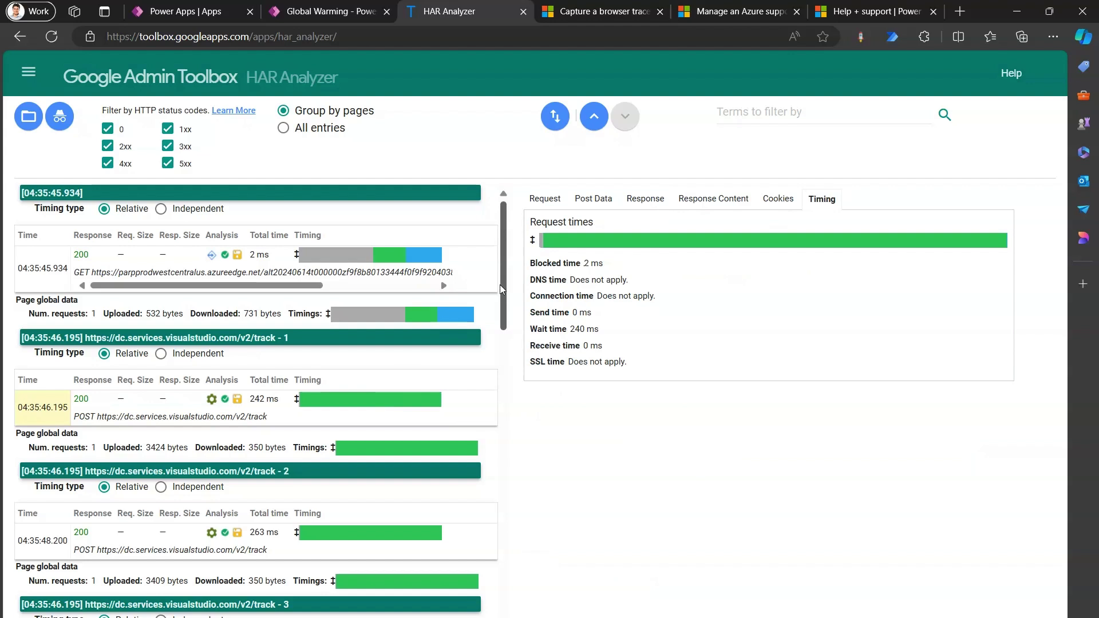
# - Examine the request details and timing breakdown of the GET entry at 04:35:45.934
pyautogui.click(40, 267)
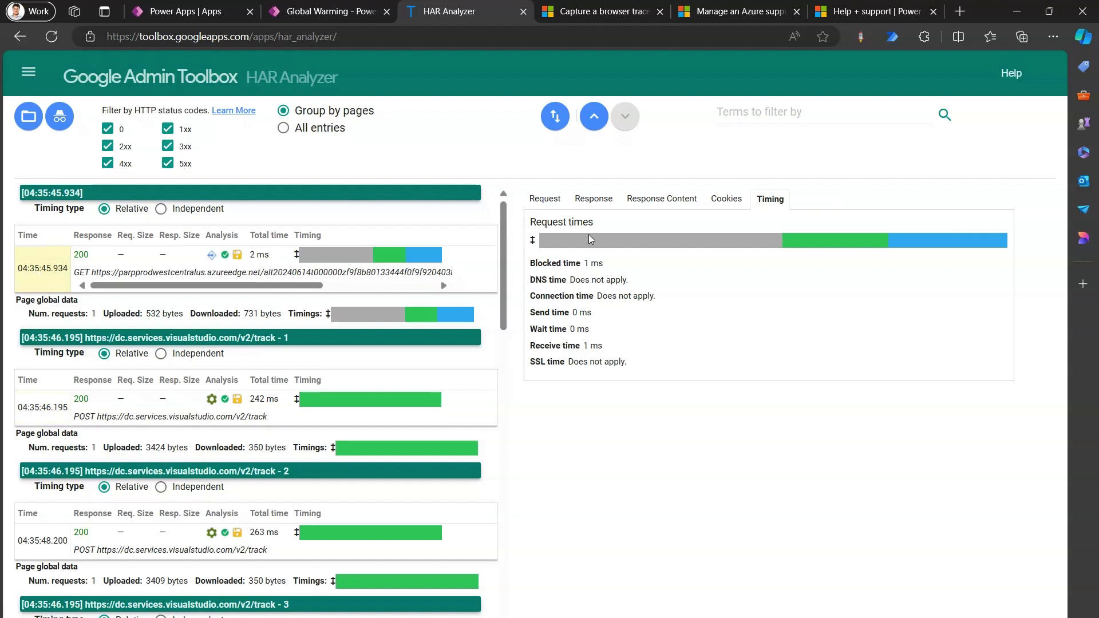
pyautogui.click(544, 198)
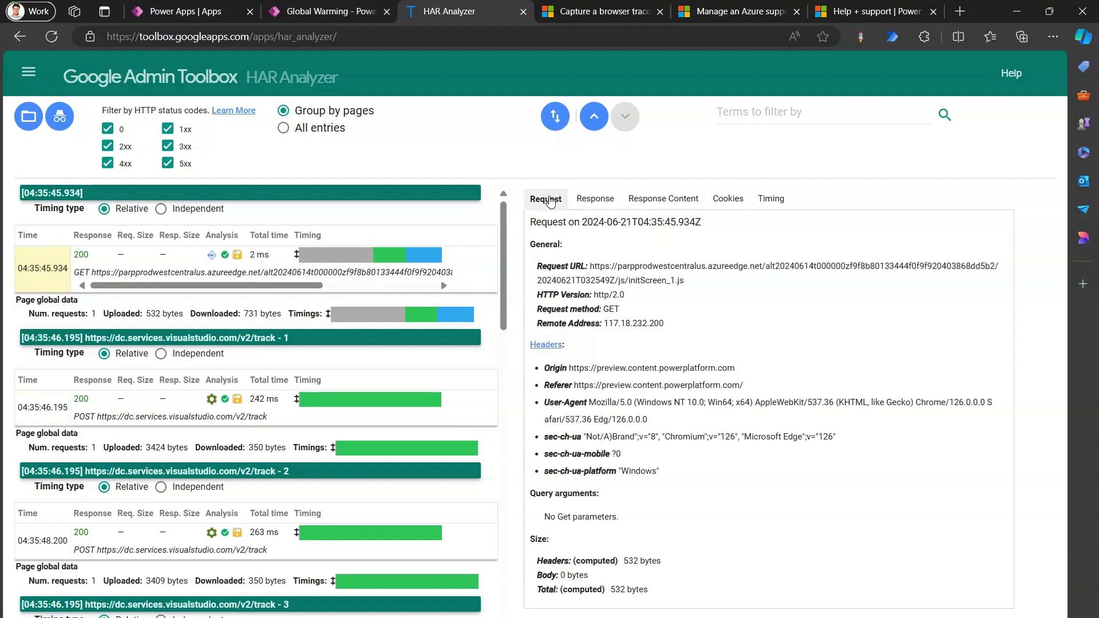
pyautogui.click(771, 199)
pyautogui.moveTo(634, 240)
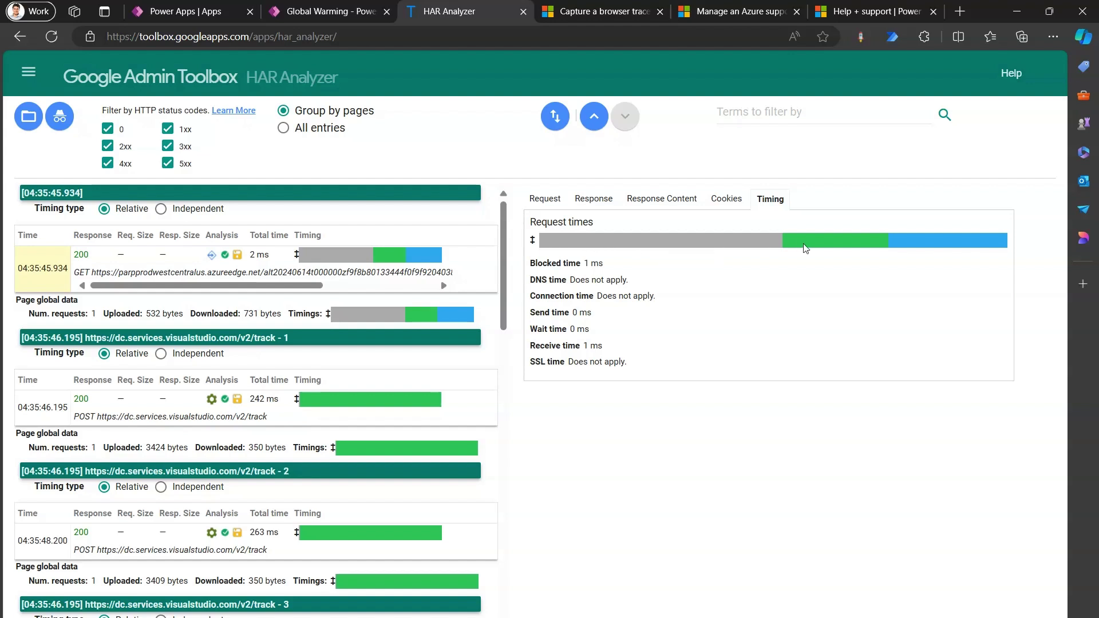
pyautogui.moveTo(814, 247)
# - Filter the HAR entries by the term "power" and look over the listed requests
pyautogui.moveTo(506, 284); pyautogui.dragTo(473, 238)
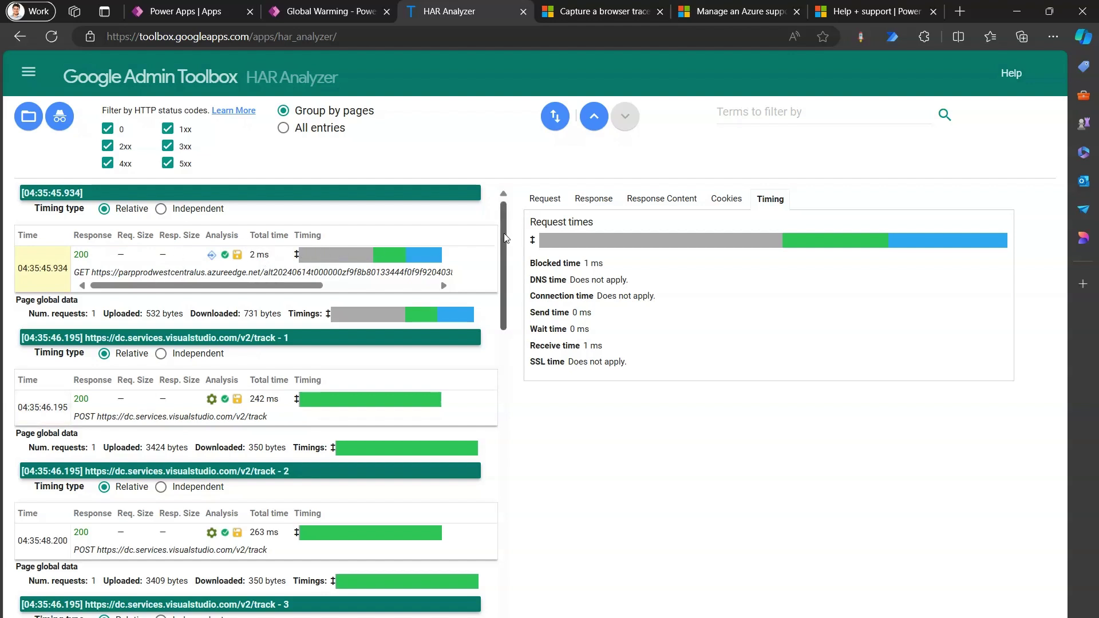
pyautogui.scroll(-1, 505, 239)
pyautogui.scroll(1, 505, 239)
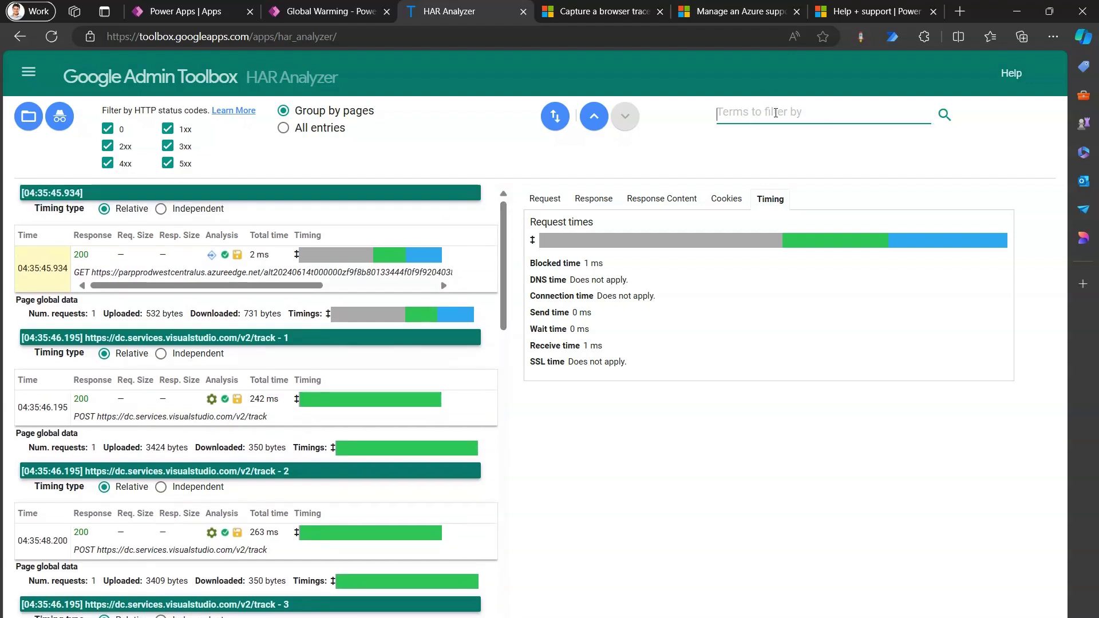
pyautogui.write('power')
pyautogui.click(946, 116)
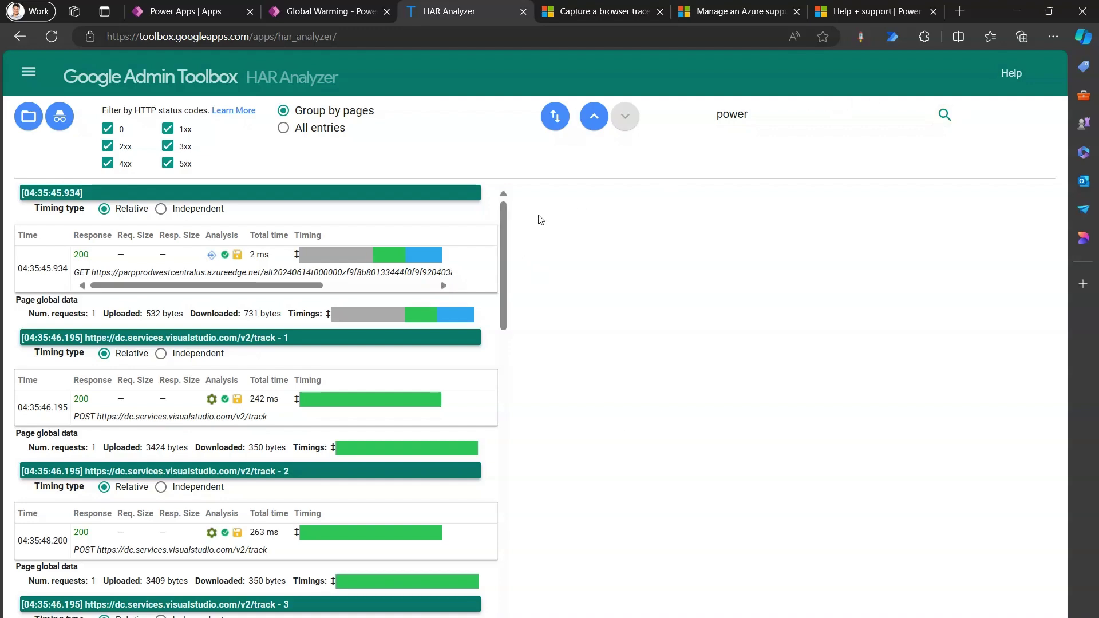
pyautogui.moveTo(502, 240); pyautogui.dragTo(515, 185)
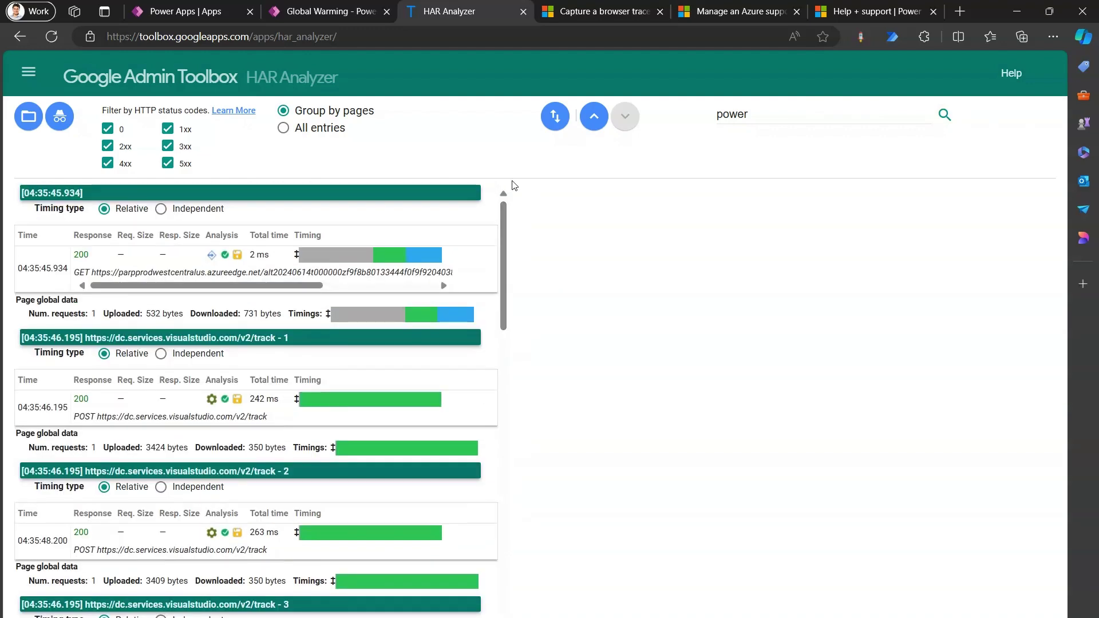